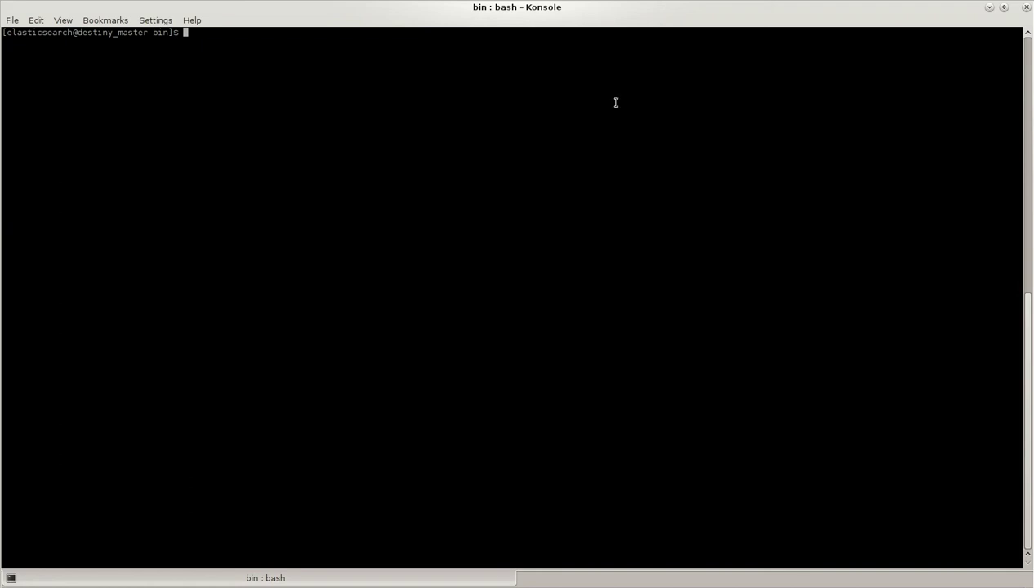
- Print /etc/centos-release to confirm CentOS Linux release 7.3.1611
type("cat /etc/cen")
key("Tab")
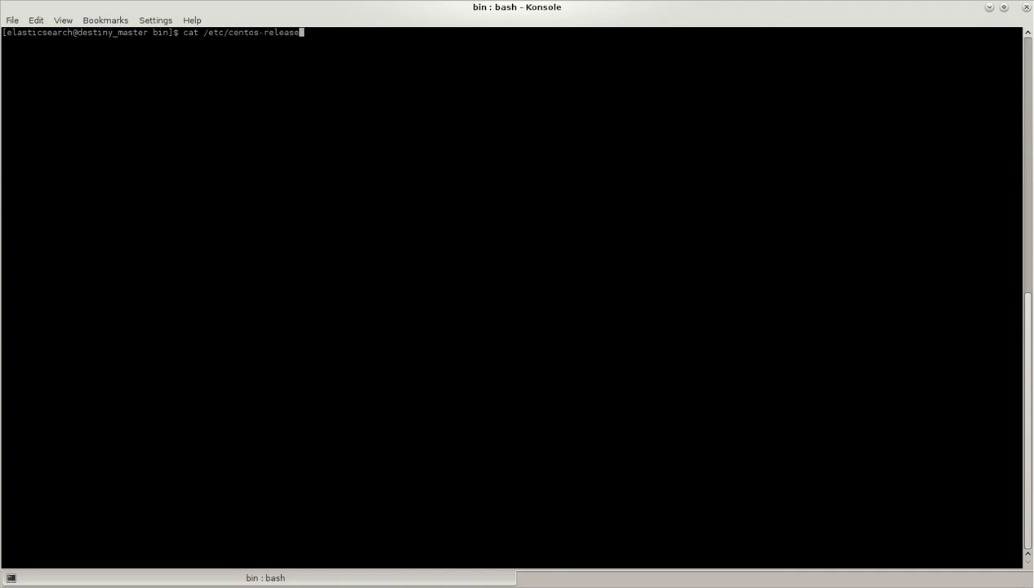
key("Return")
- Check the MySQL client version (Distrib 5.6.37) and start entering mysql -u root
type("m")
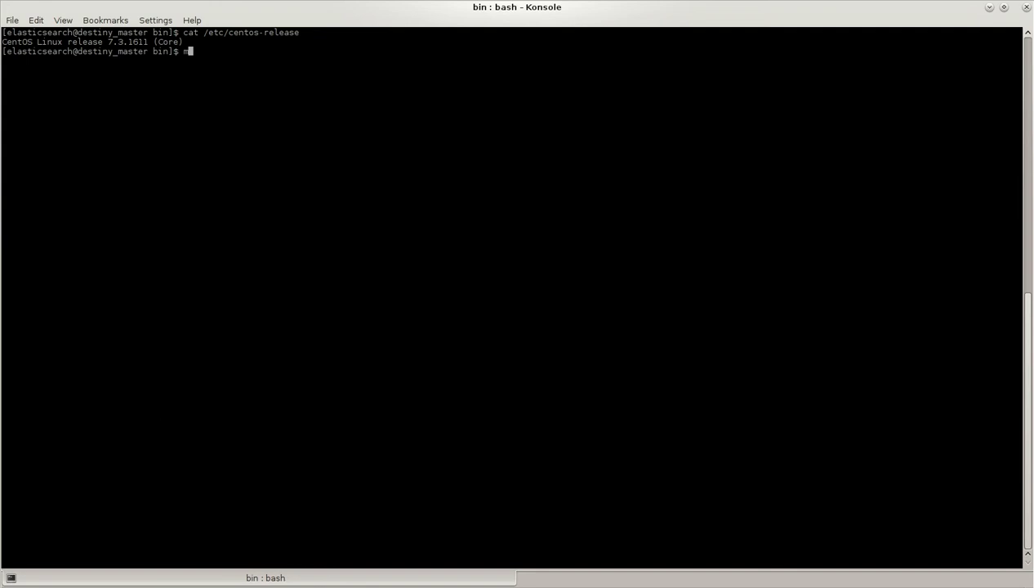
type("ysql --version")
key("Return")
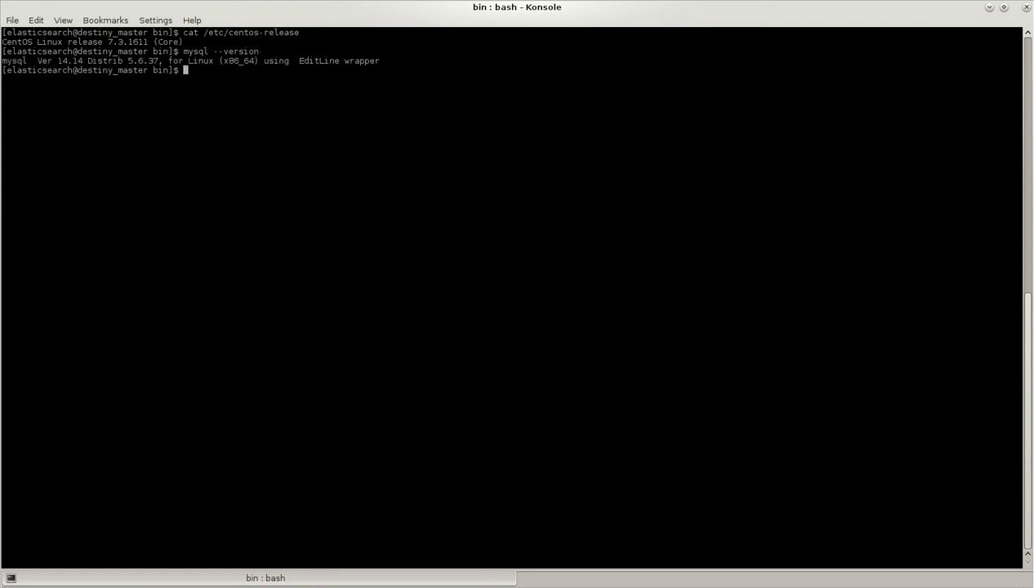
key("Return")
key("Return")
type("mysq")
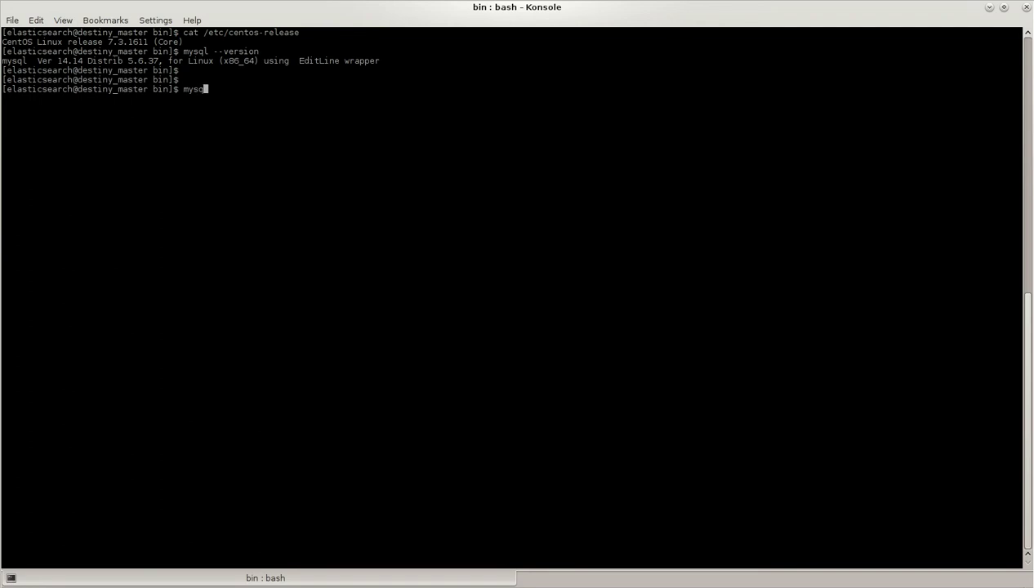
type("l -u root")
- Start the MySQL monitor as root and create the test_elk database
key("Return")
key("Return")
key("Return")
key("Return")
key("Return")
type("create")
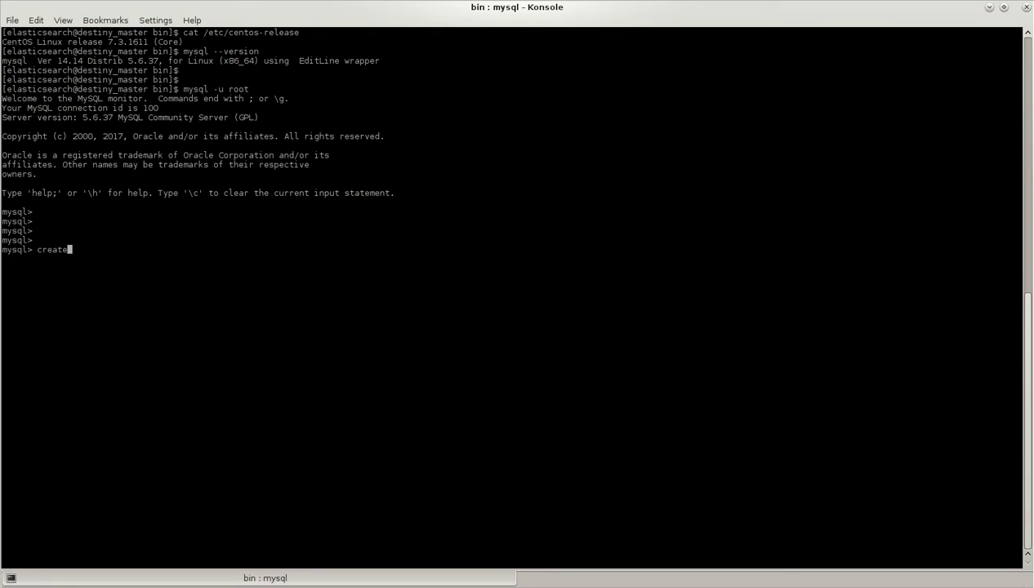
type(" databse")
key("BackSpace")
key("BackSpace")
type("ase test_elk;")
- Select test_elk with 'use test_elk;' and bring up the KWrite SQL notes
key("Return")
type("use ")
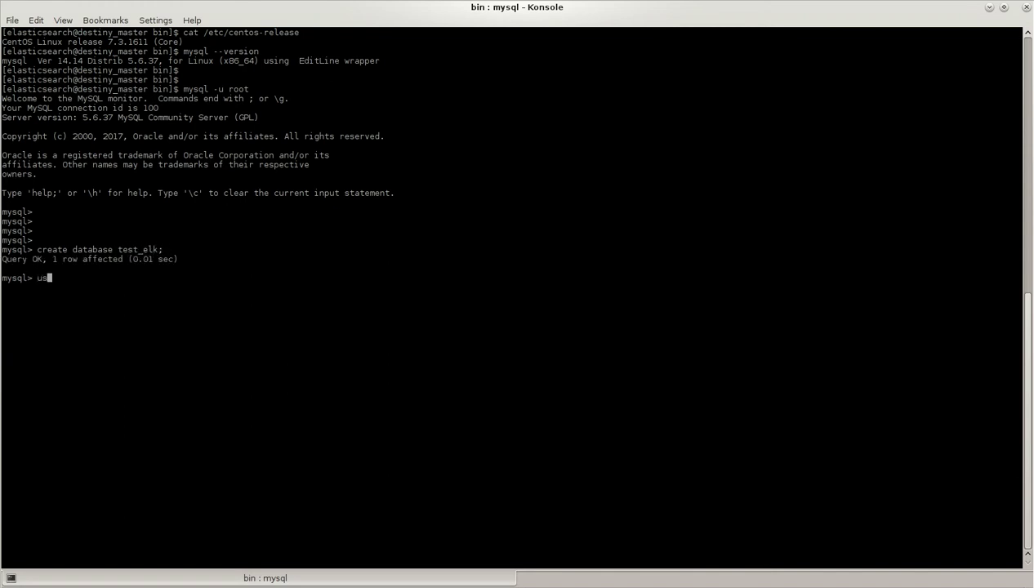
type("test_elk;")
key("Return")
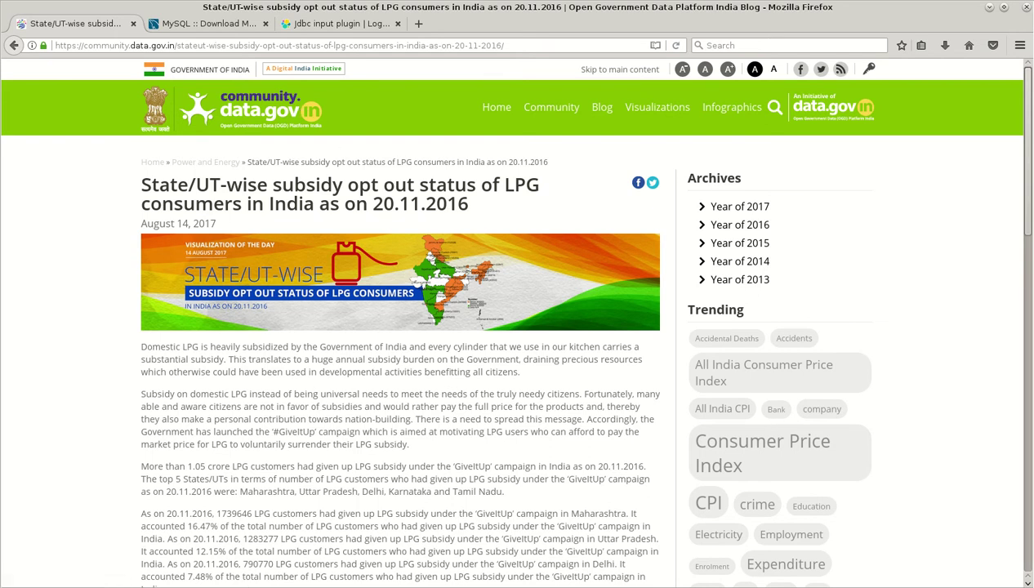
key("alt+Tab")
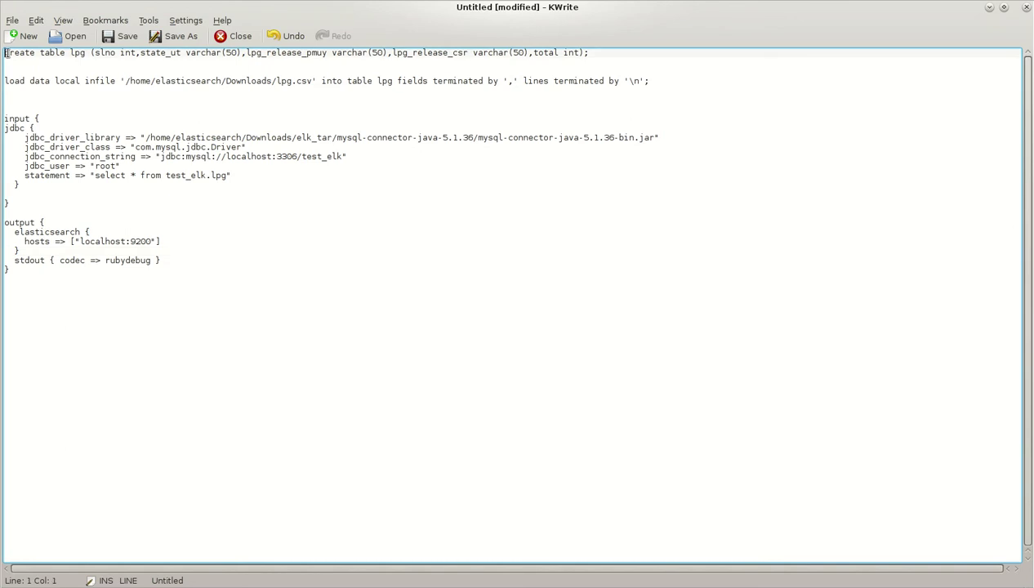
- Copy the create table lpg statement from KWrite and paste it at the mysql> prompt
left_click_drag(4, 52, 592, 53)
key("ctrl+c")
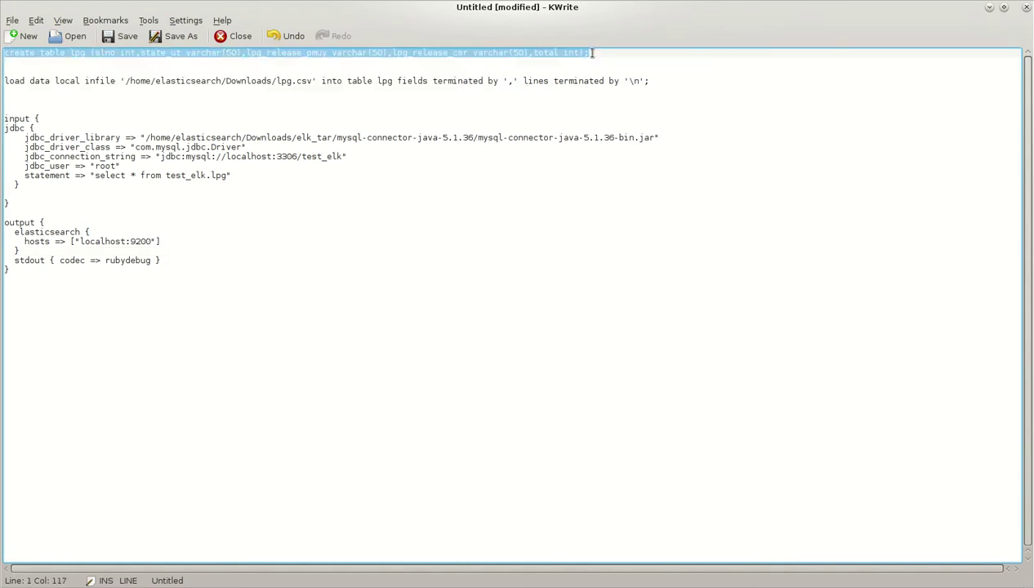
key("alt+Tab")
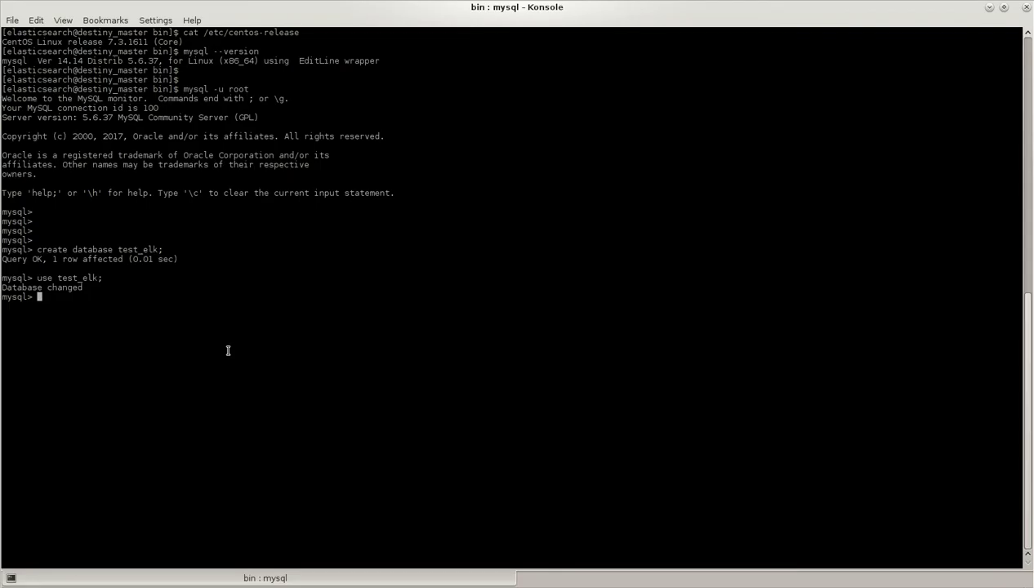
key("ctrl+shift+v")
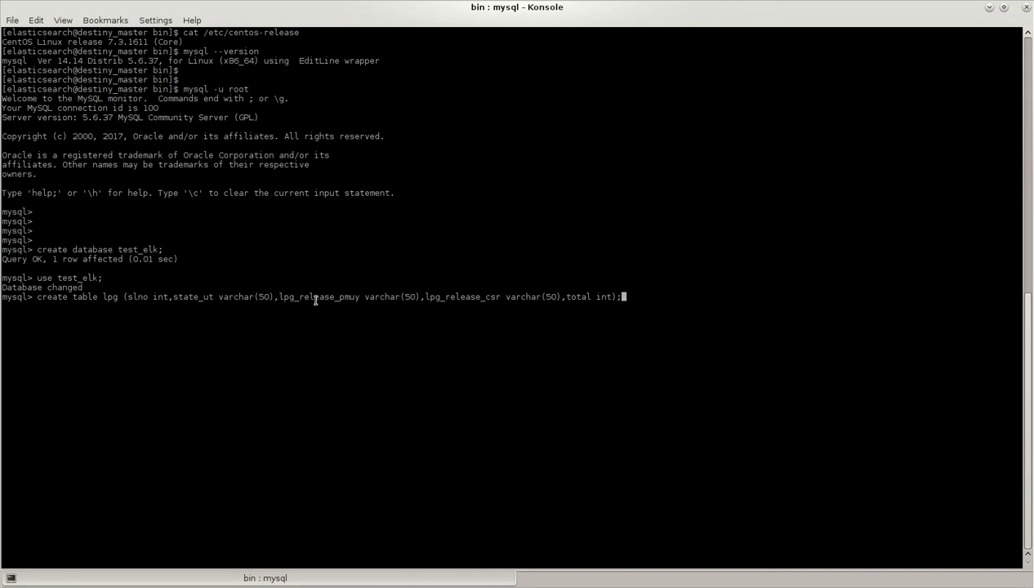
- Review the lpg_release_pmuy, lpg_release_csr and total int columns, then run the create table statement
left_click_drag(339, 298, 360, 298)
left_click_drag(471, 298, 502, 298)
left_click_drag(571, 298, 601, 298)
left_click(641, 296)
key("Return")
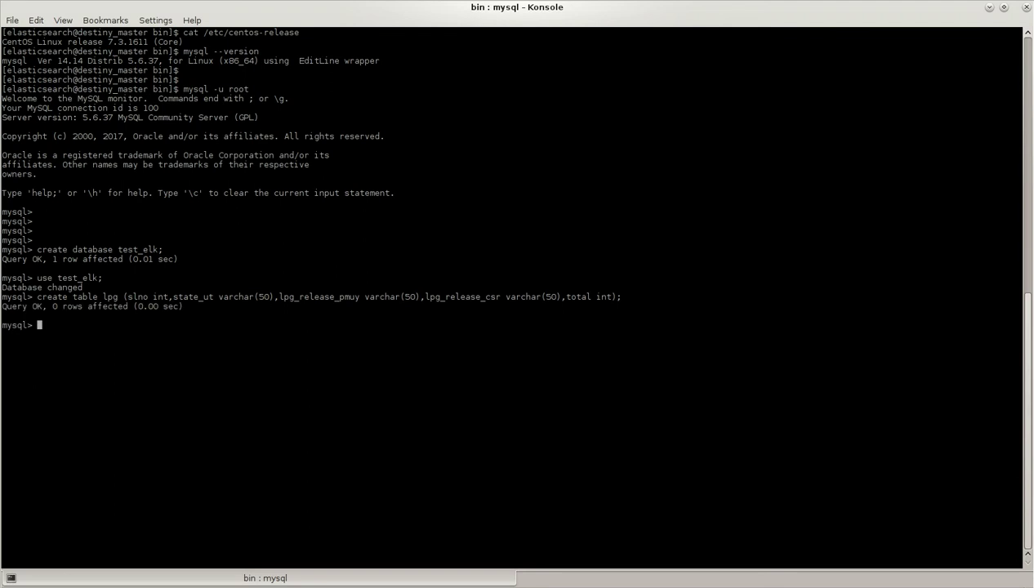
key("alt+Tab")
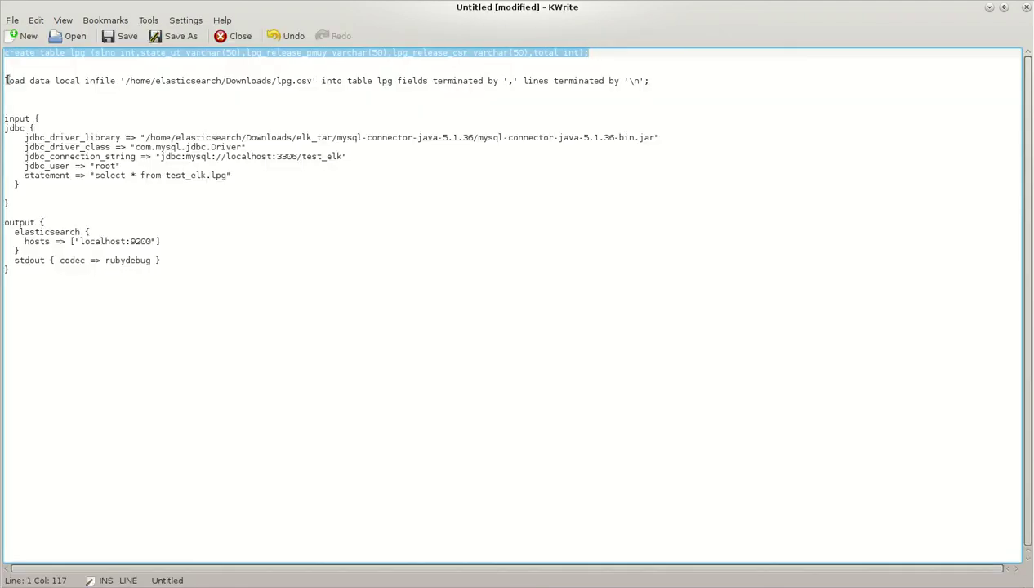
- Copy the 'load data local infile' statement from KWrite and run it to load lpg.csv
left_click_drag(4, 80, 649, 81)
key("ctrl+c")
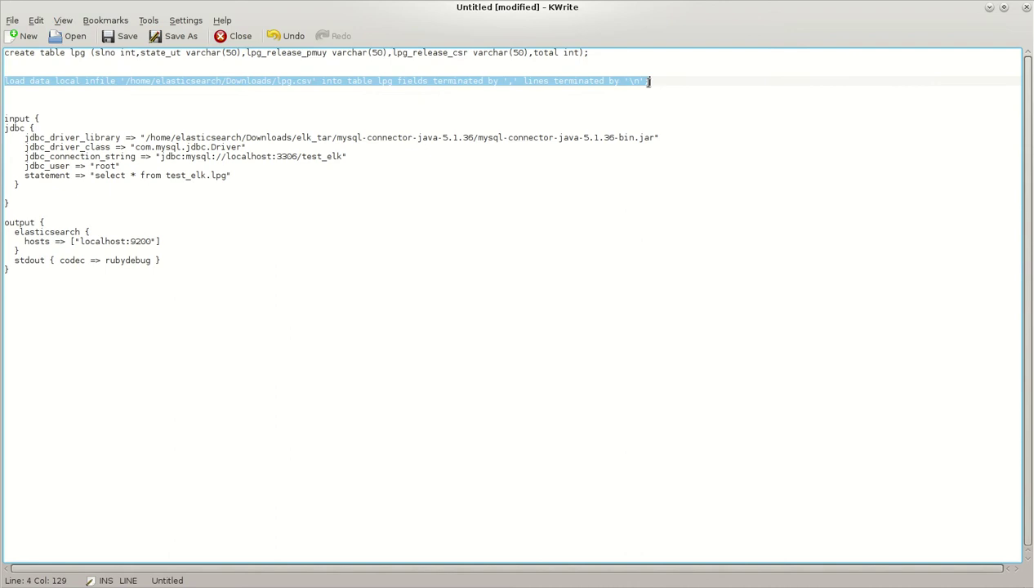
key("alt+Tab")
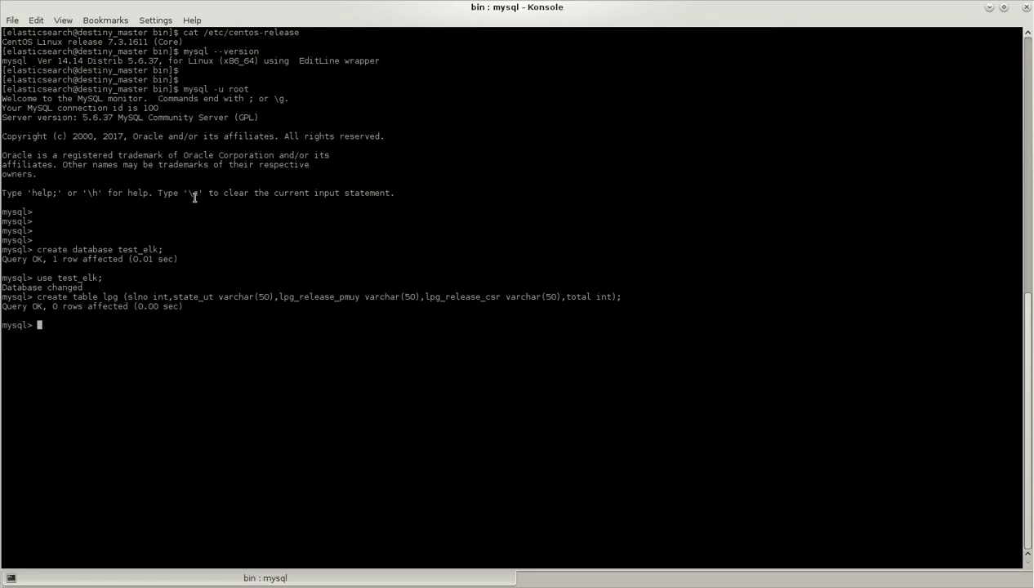
key("ctrl+shift+v")
key("Return")
- Run 'select * from lpg;' and review the 35 loaded rows
key("Return")
key("Return")
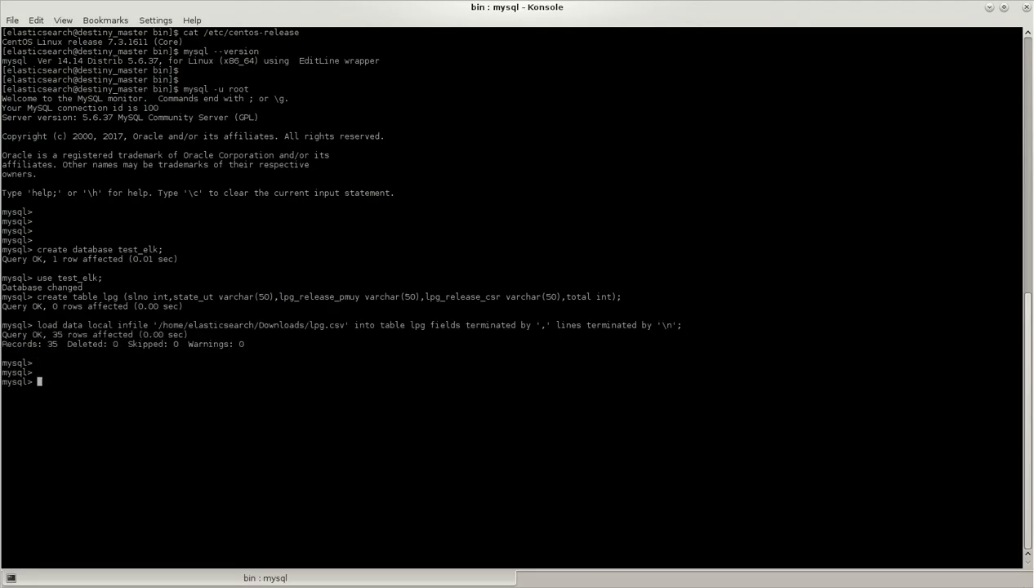
type("sekect * from lpg;")
key("Return")
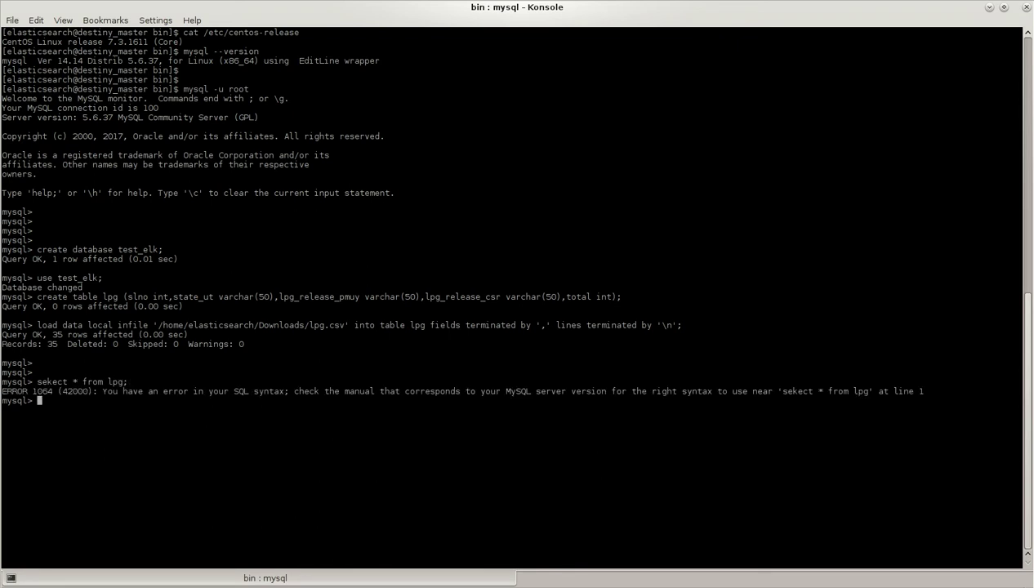
type("select * from lpg;")
key("Return")
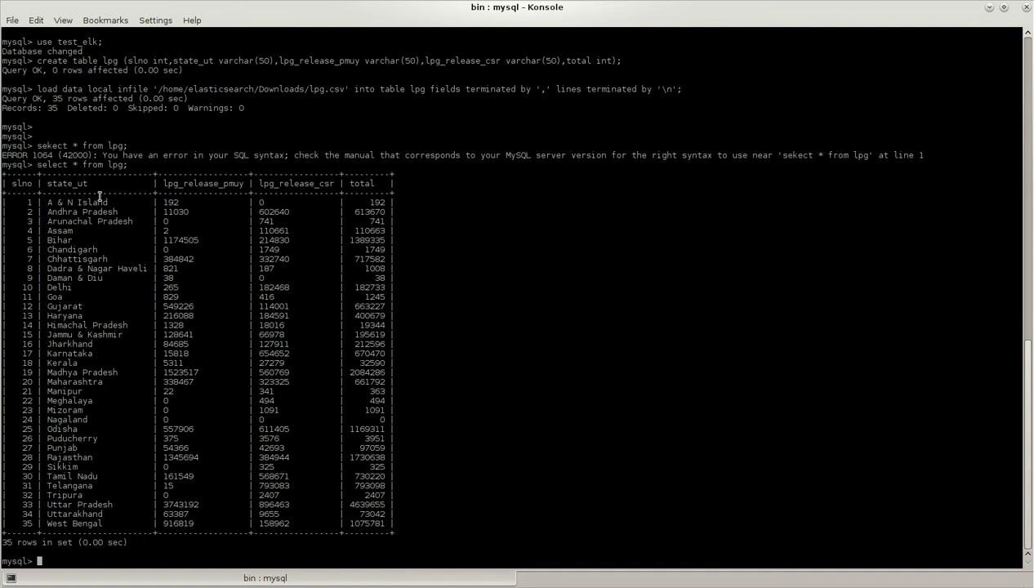
left_click_drag(10, 183, 411, 533)
left_click(420, 490)
- Exit the MySQL monitor and print the current working directory
type("exit")
key("Return")
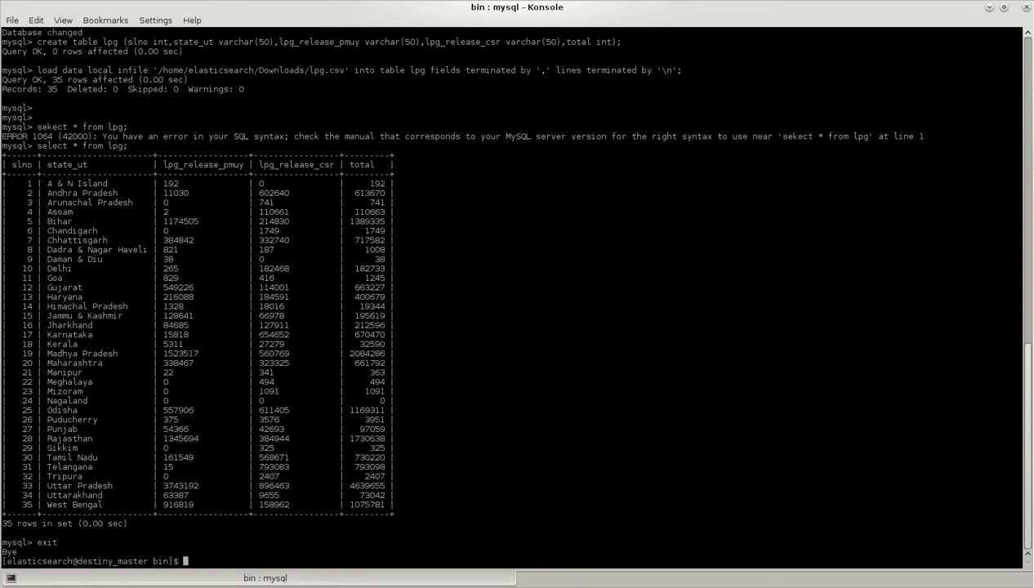
type("pwd")
key("Return")
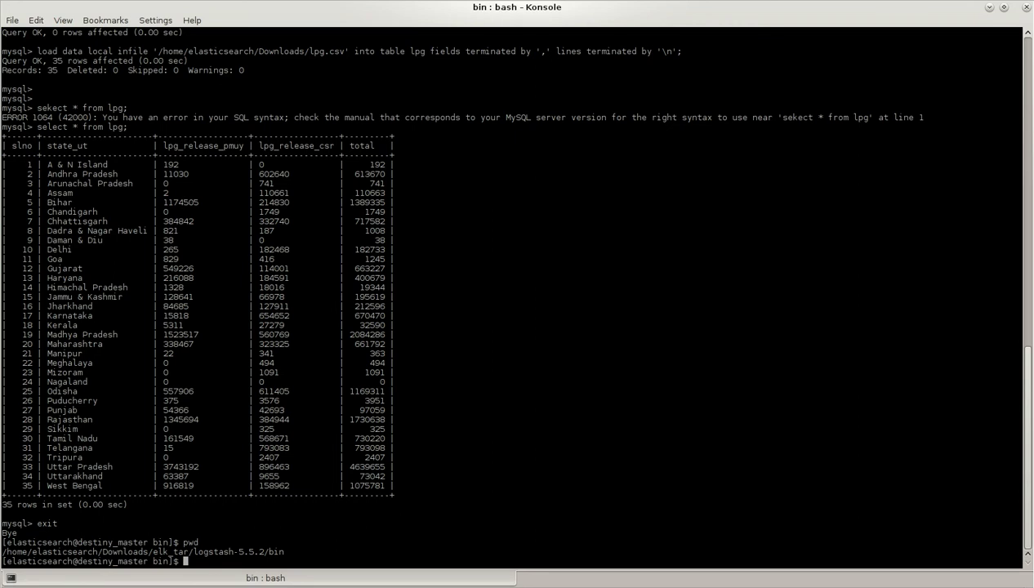
- Open logstash_mysql.conf in vi and review its jdbc driver library path
type("vi logstash_")
key("Tab")
key("Return")
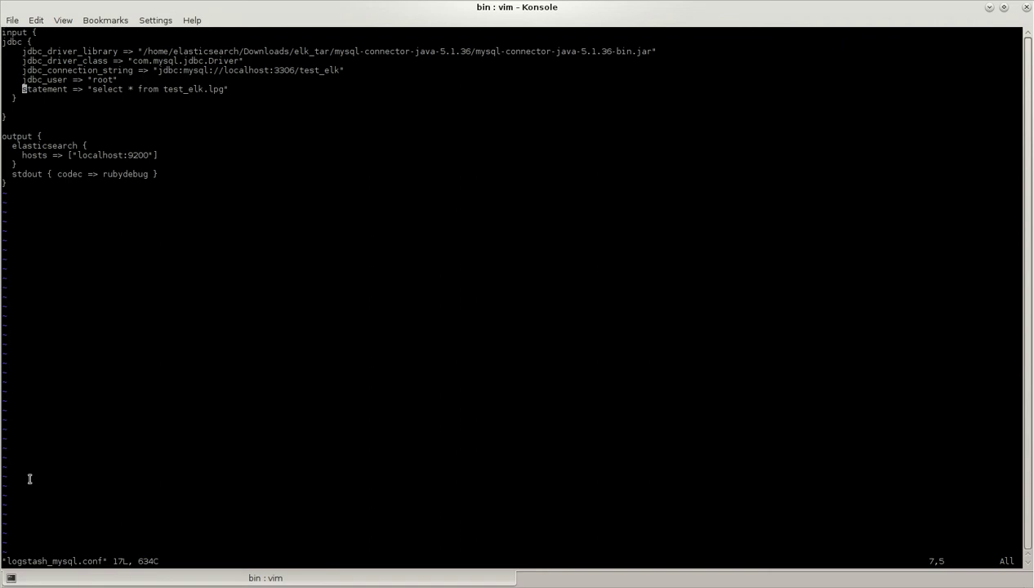
left_click_drag(8, 559, 72, 560)
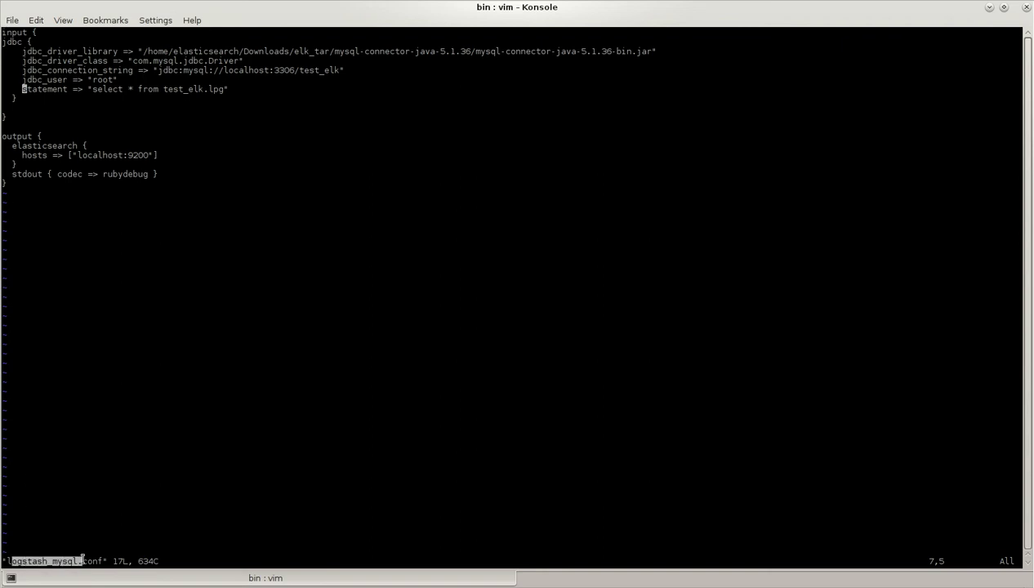
left_click(87, 546)
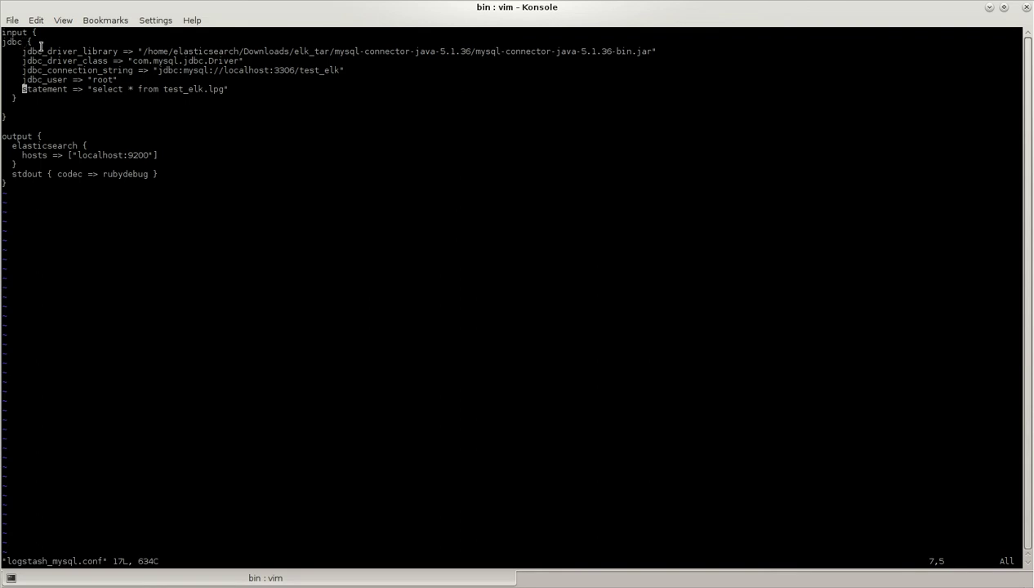
left_click_drag(22, 51, 478, 52)
- Show the MySQL Connector/J archives page listing 5.1.36 Platform Independent downloads in Firefox
key("alt+Tab")
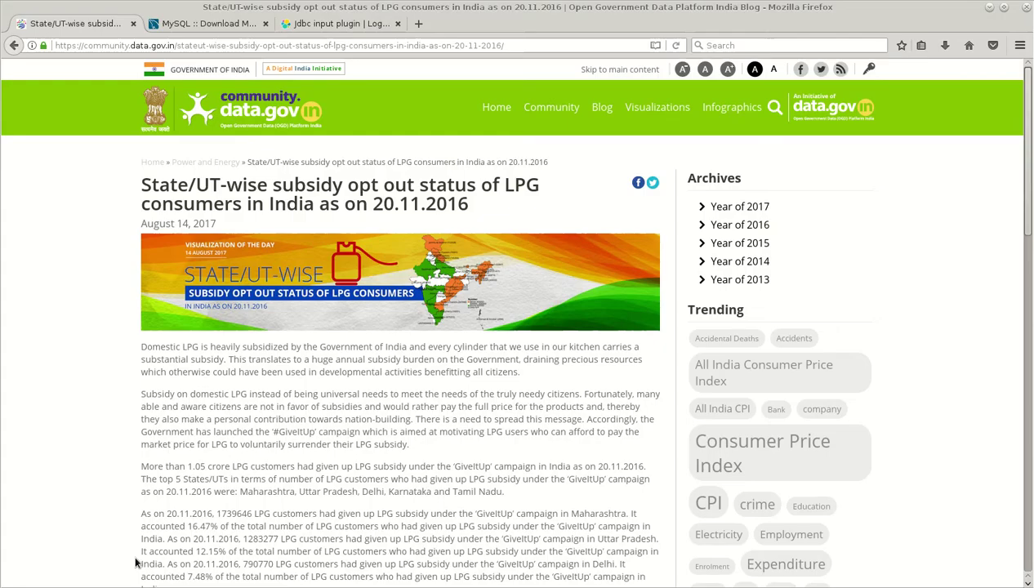
left_click(194, 24)
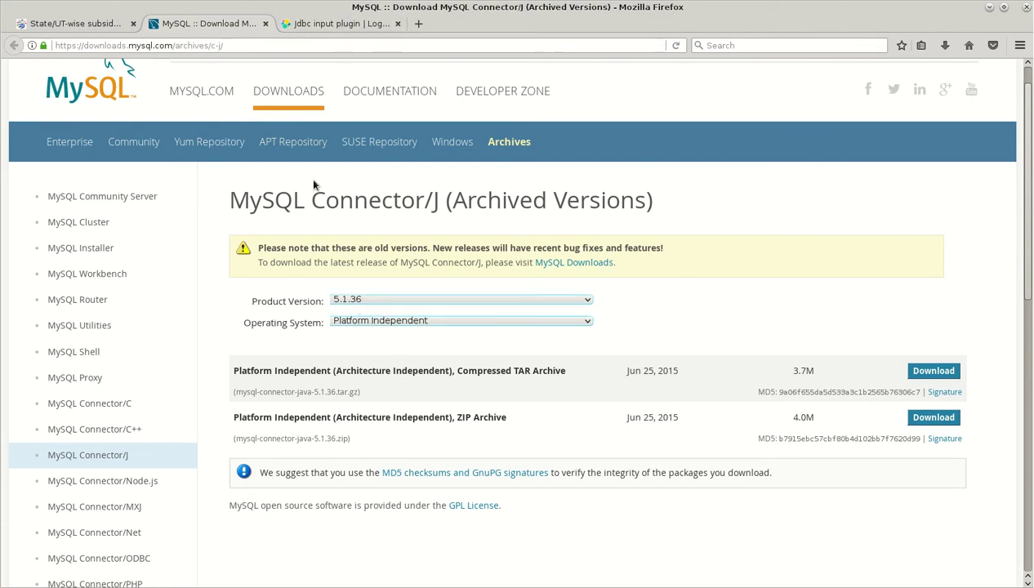
- Review the config's jdbc connection string, 'select * from test_elk.lpg' query and Elasticsearch output block
key("alt+Tab")
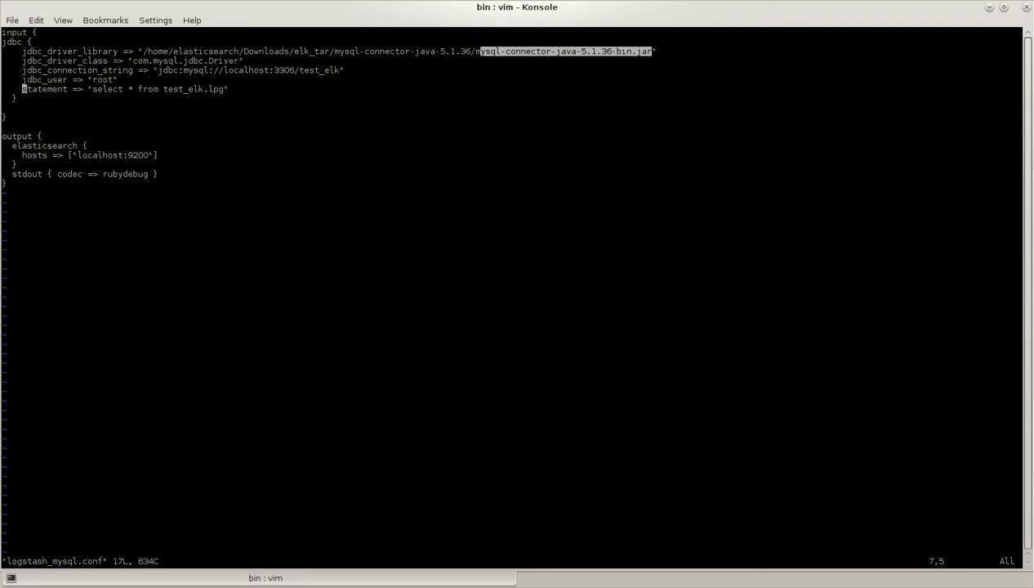
left_click_drag(131, 60, 290, 70)
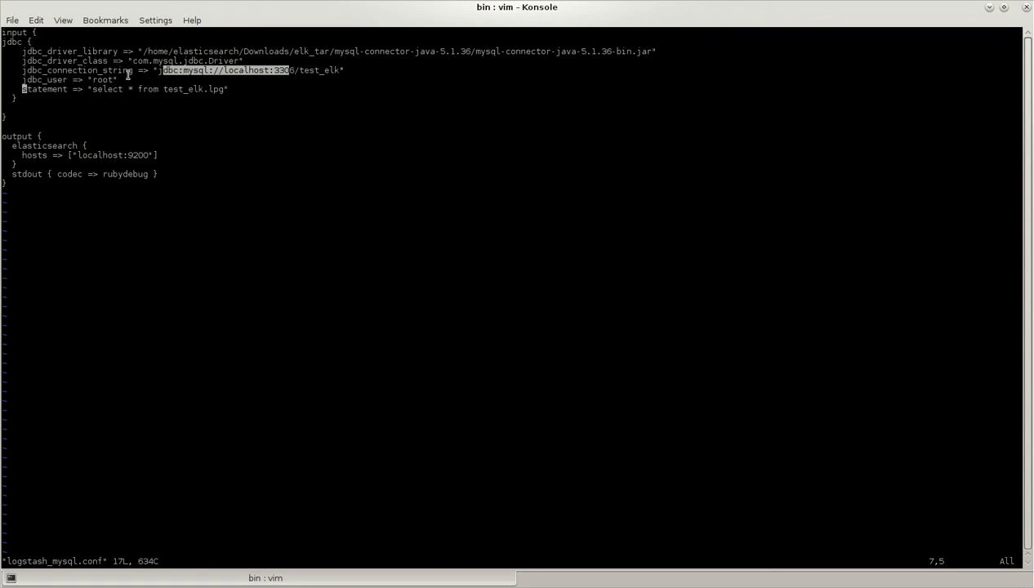
left_click(101, 82)
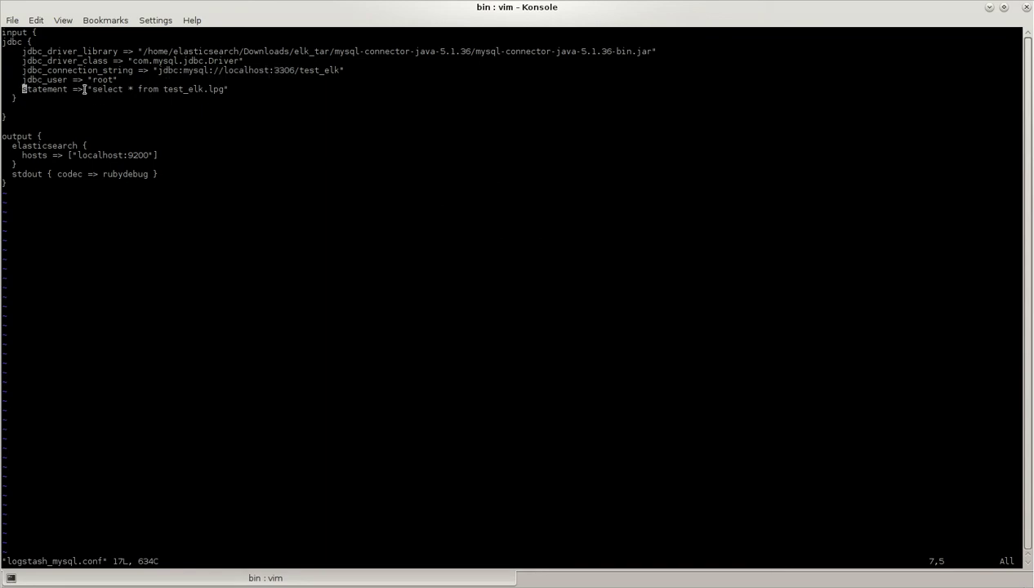
left_click_drag(96, 89, 223, 88)
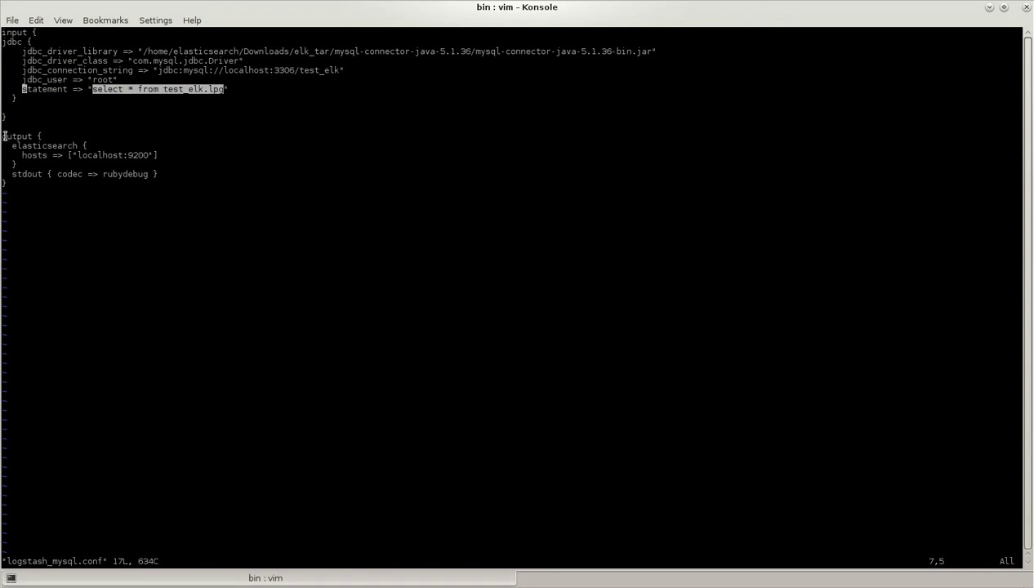
left_click_drag(3, 137, 44, 195)
left_click(70, 174)
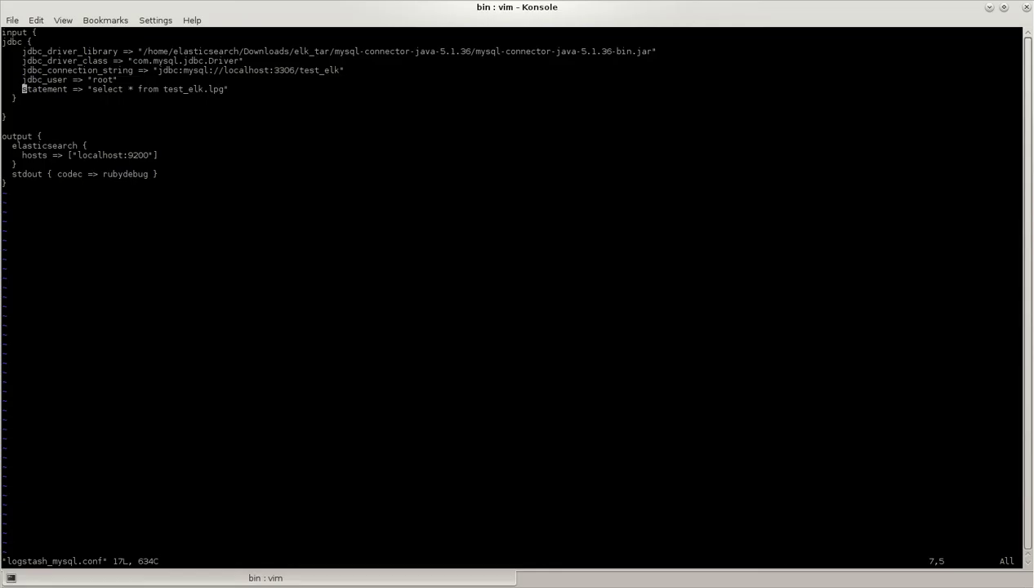
key("alt+Tab")
- Compare the Jdbc input plugin's Usage example, querying songs in mydb per minute, with the config
left_click(327, 24)
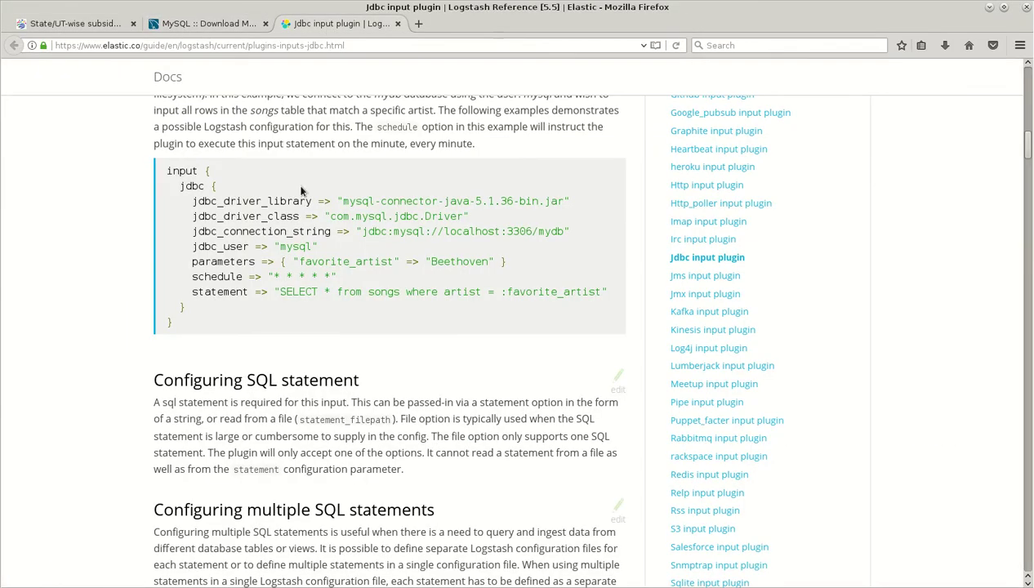
left_click_drag(167, 170, 200, 319)
left_click(217, 311)
scroll(327, 270, "up", 15)
scroll(343, 275, "up", 2)
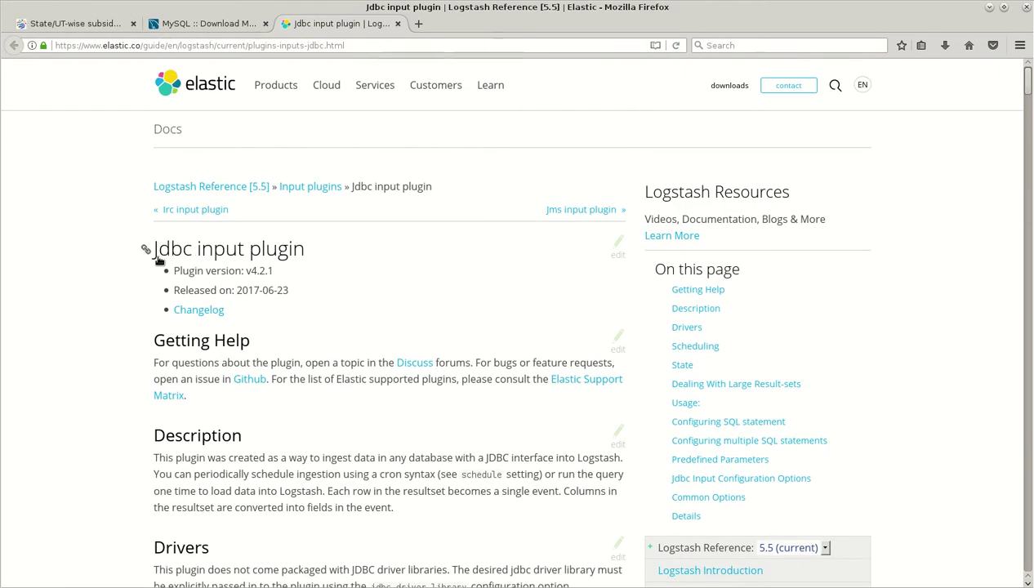
scroll(274, 373, "down", 15)
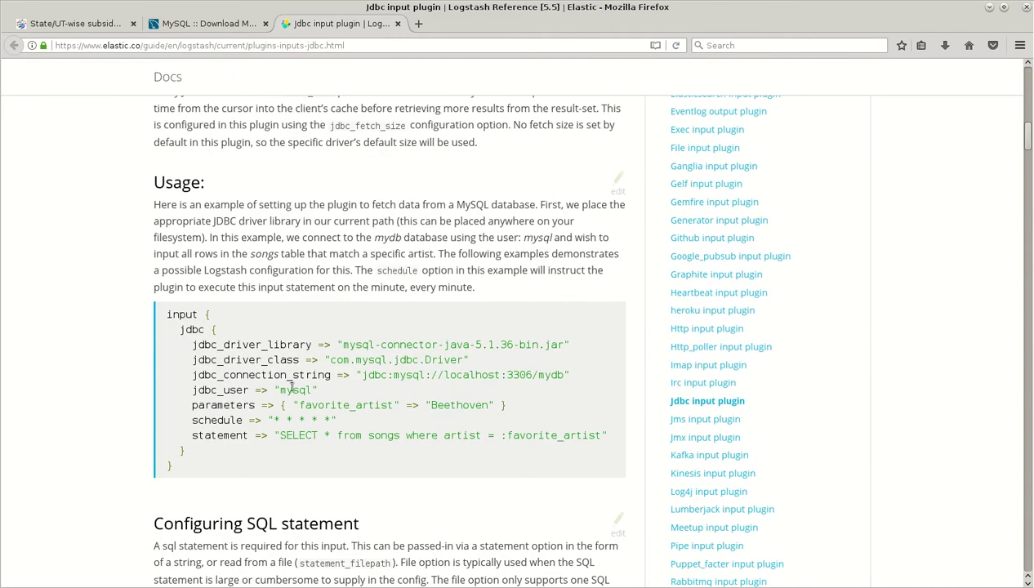
- Save logstash_mysql.conf with :wq and open a second Konsole window
key("alt+Tab")
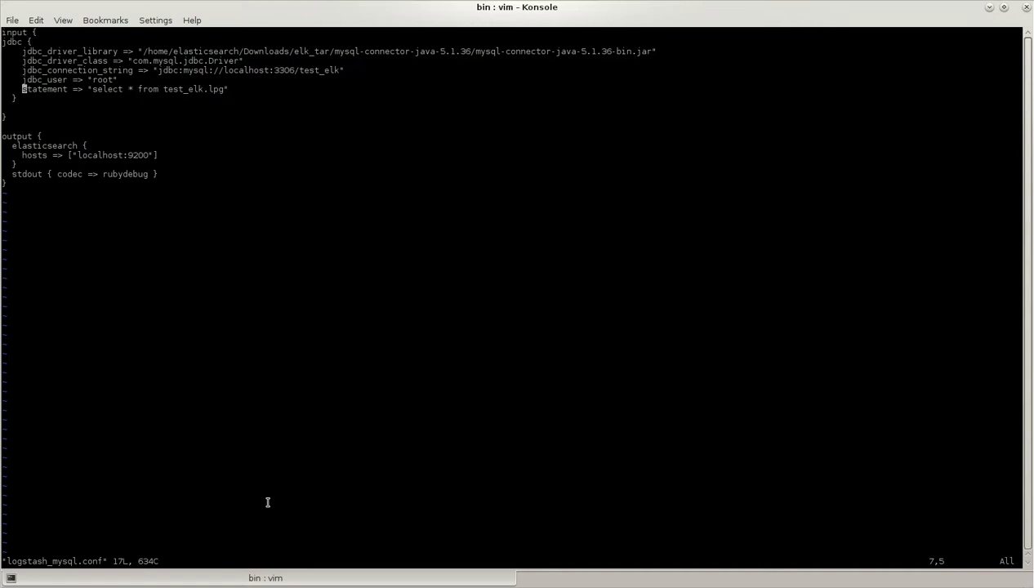
type(":wq")
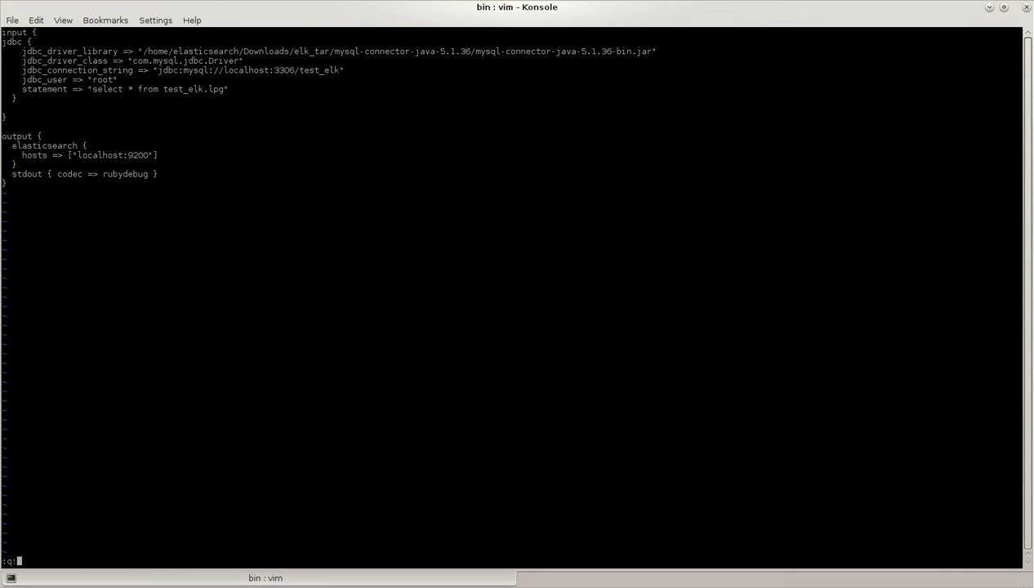
key("Return")
key("Return")
key("Return")
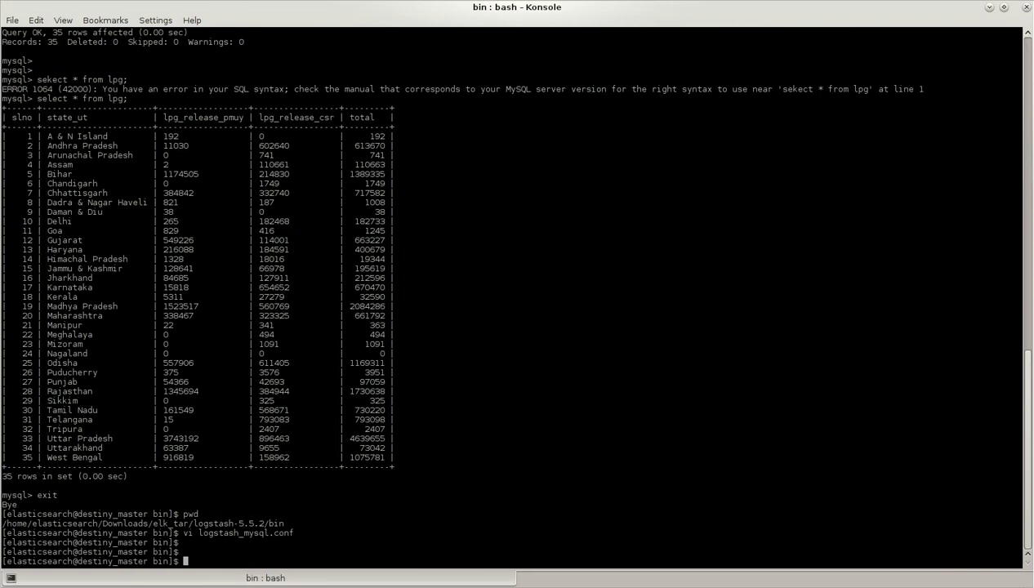
left_click(12, 20)
left_click(41, 37)
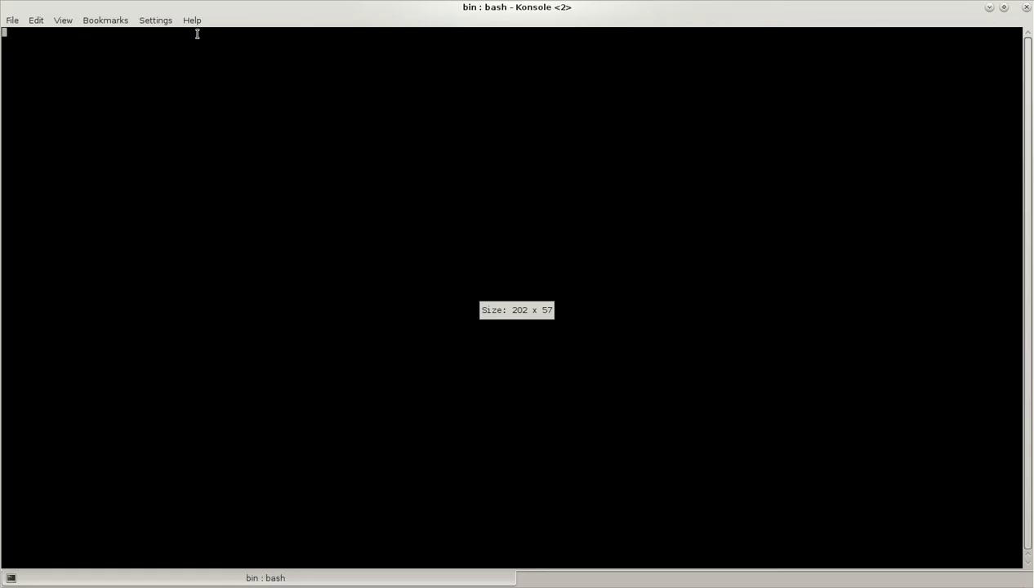
- Curl localhost:9200 (Elasticsearch 5.5.2) and _cat/indices?v, which lists only the .kibana index
type("cur")
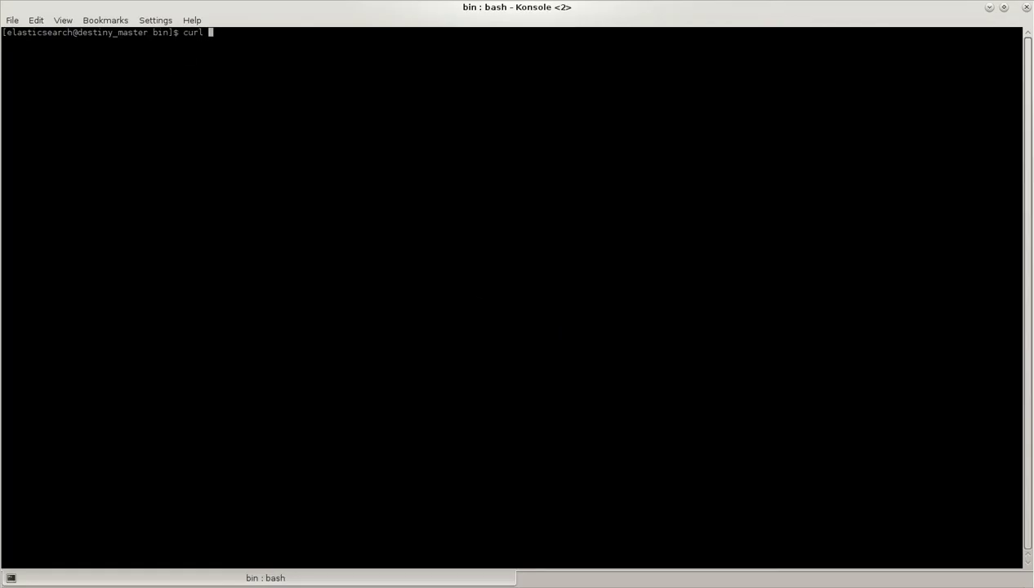
type("localhost:9200")
key("Return")
key("Up")
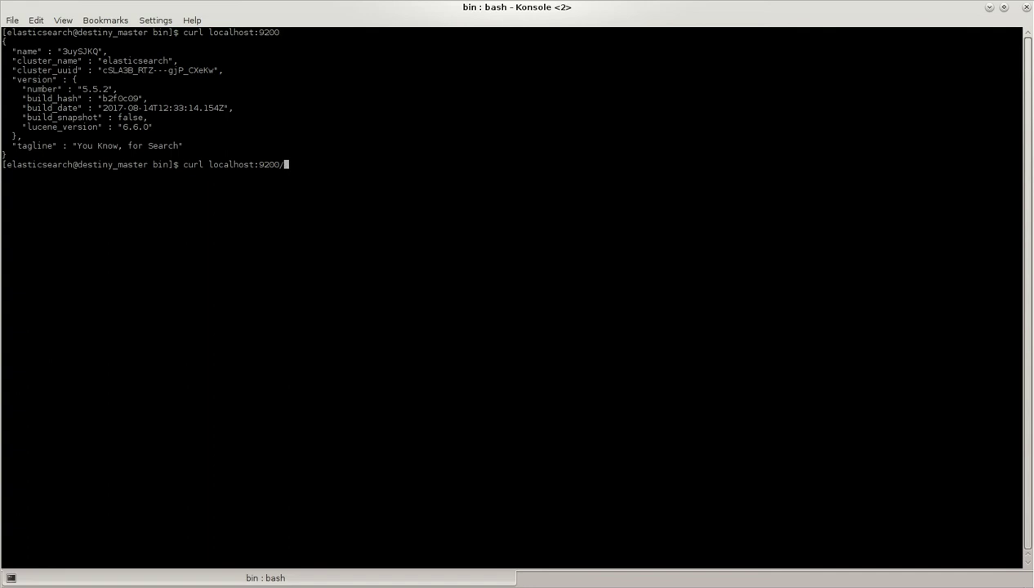
type("/_cat/indices?v")
key("Return")
key("Return")
key("Return")
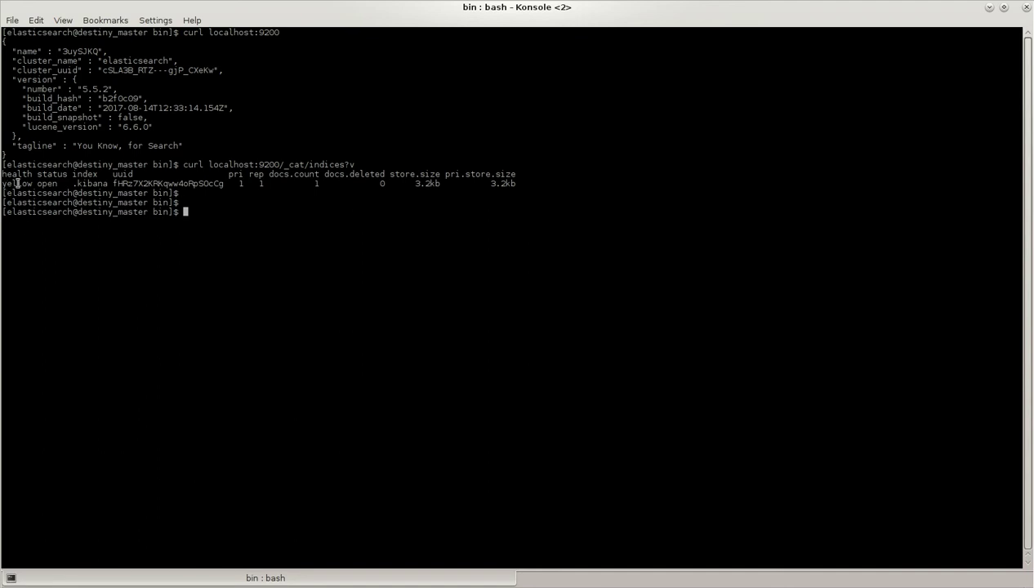
left_click_drag(6, 183, 125, 184)
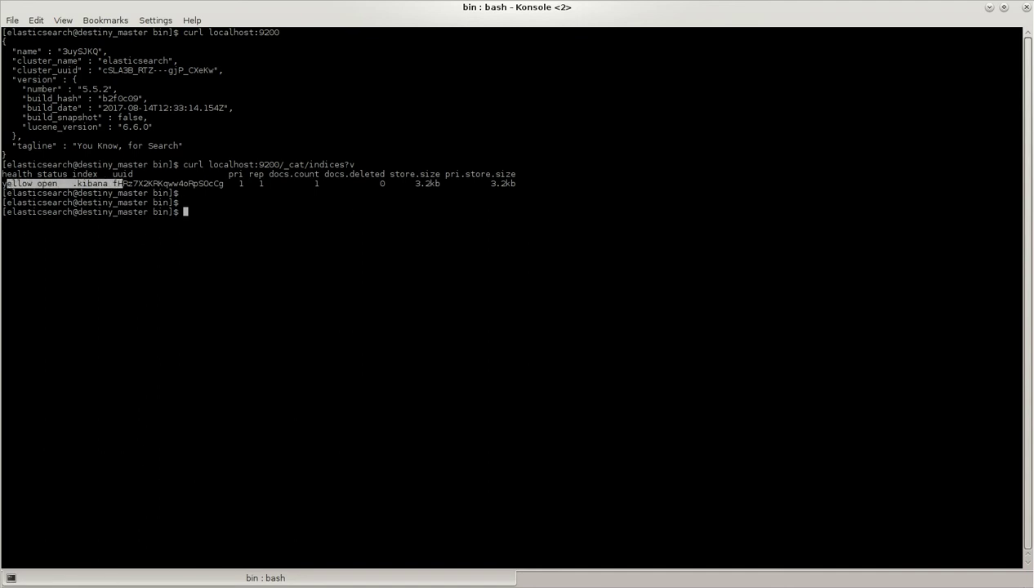
- Load Kibana at localhost:5601 in a new Firefox tab, finding no logstash-* indices yet
key("alt+Tab")
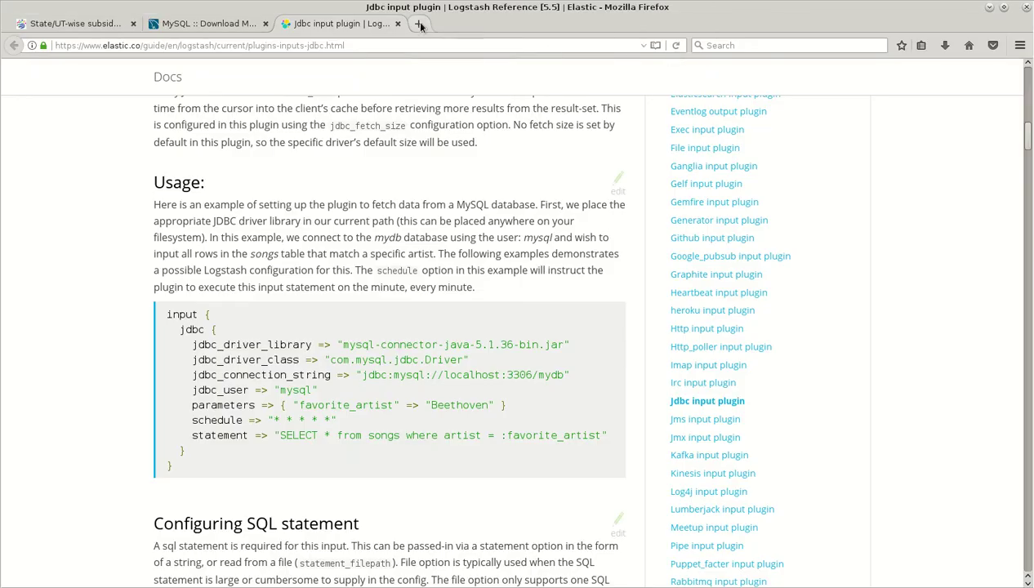
key("ctrl+t")
type("lo")
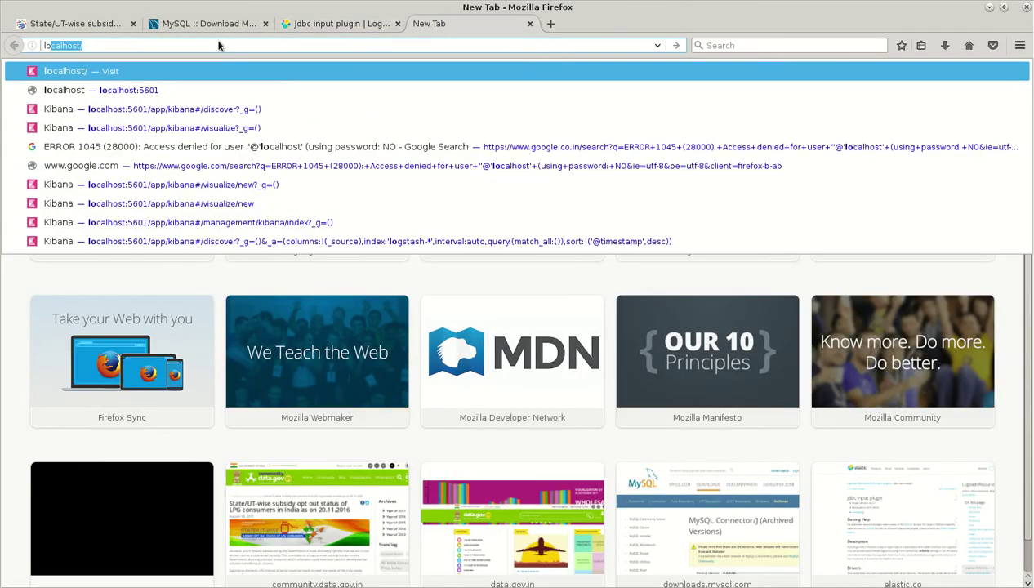
key("Down")
key("Return")
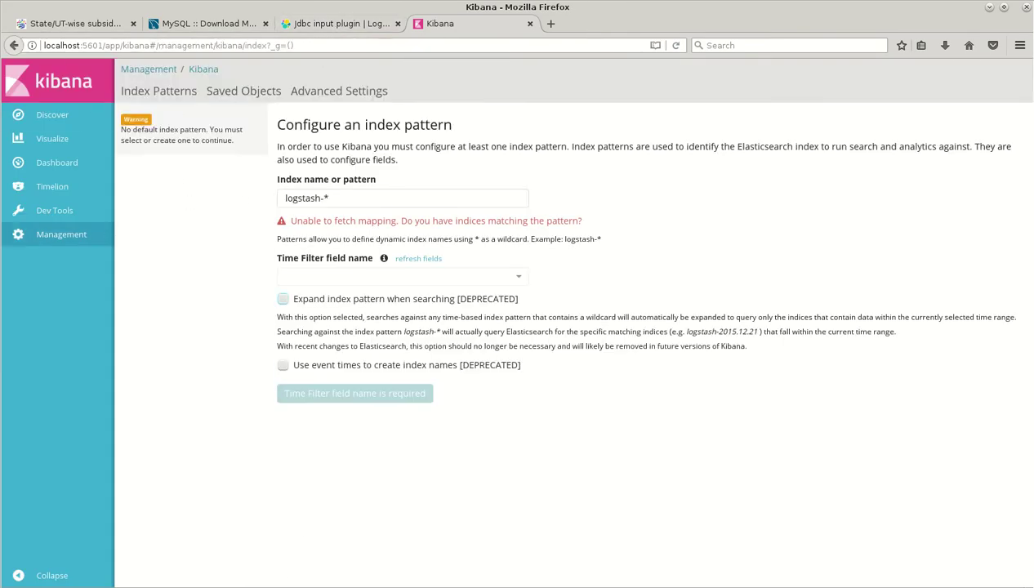
key("alt+Tab")
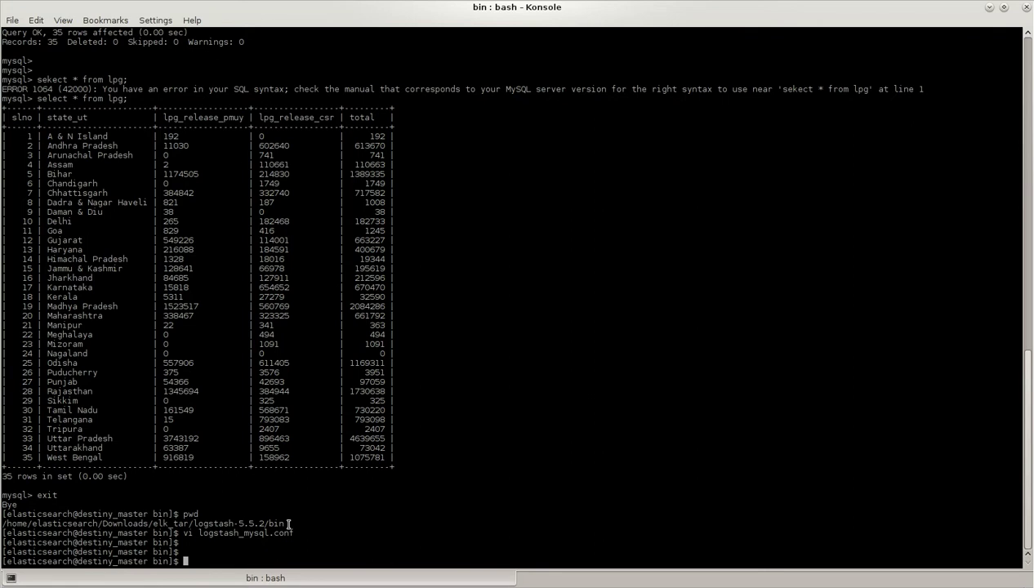
- Run ./logstash -f logstash_mysql.conf and scroll back through the 35 emitted lpg events
key("Return")
key("Return")
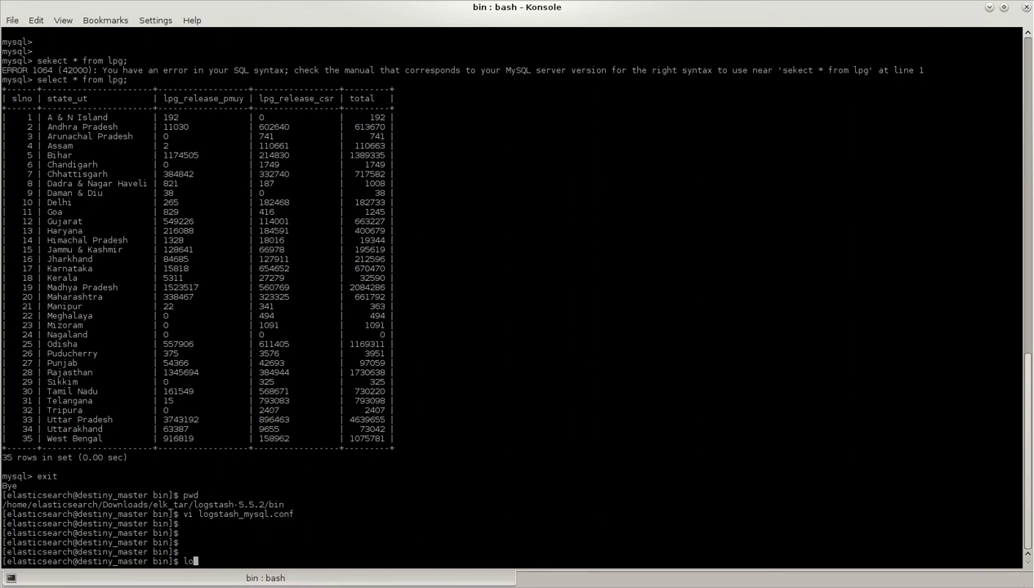
type("./logstash -f logstash_")
key("Tab")
key("Return")
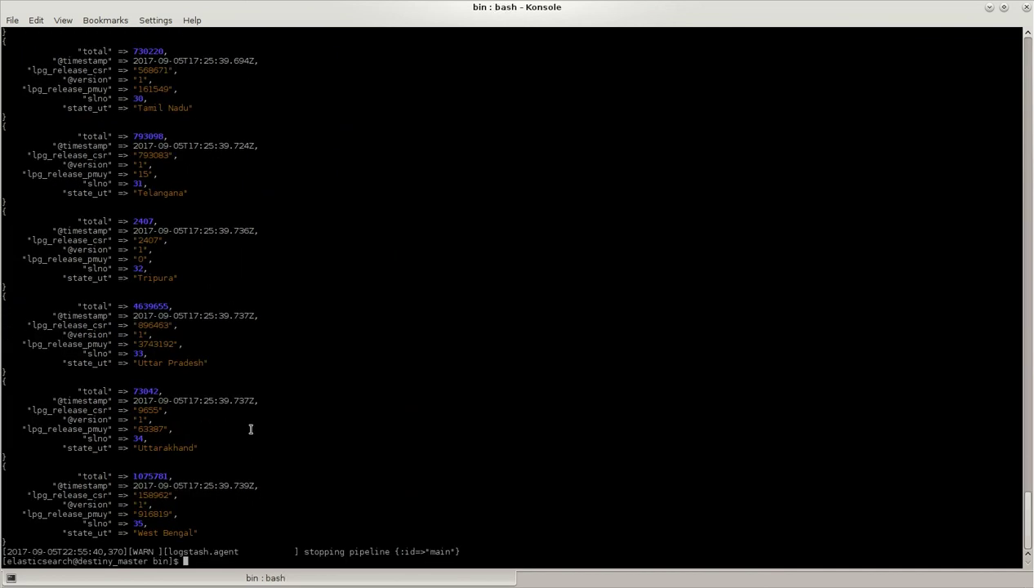
scroll(214, 456, "up", 20)
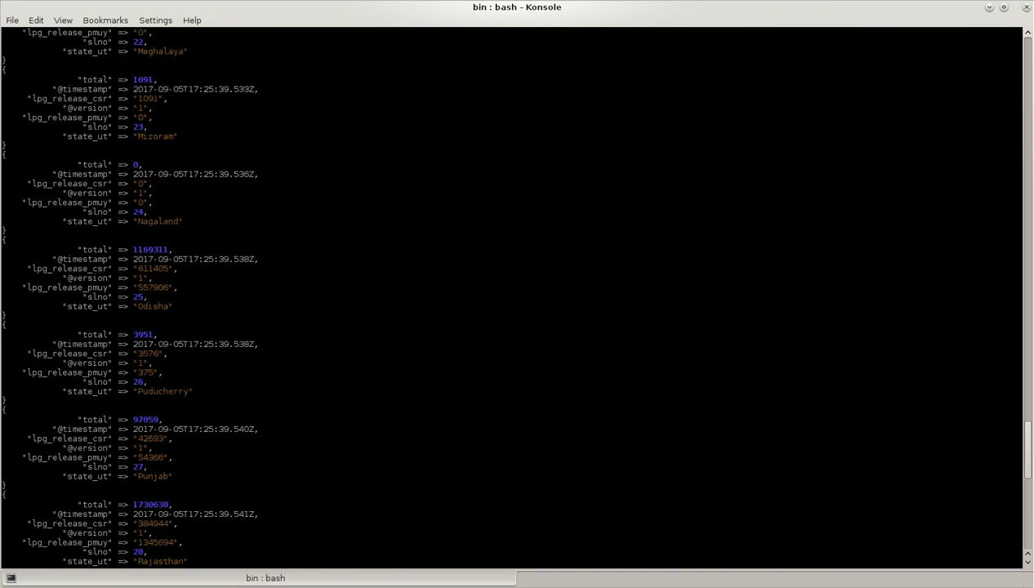
- Rerun curl _cat/indices?v in the second terminal and highlight the logstash-2017.09.05 row with 35 documents
key("alt+Tab")
key("Up")
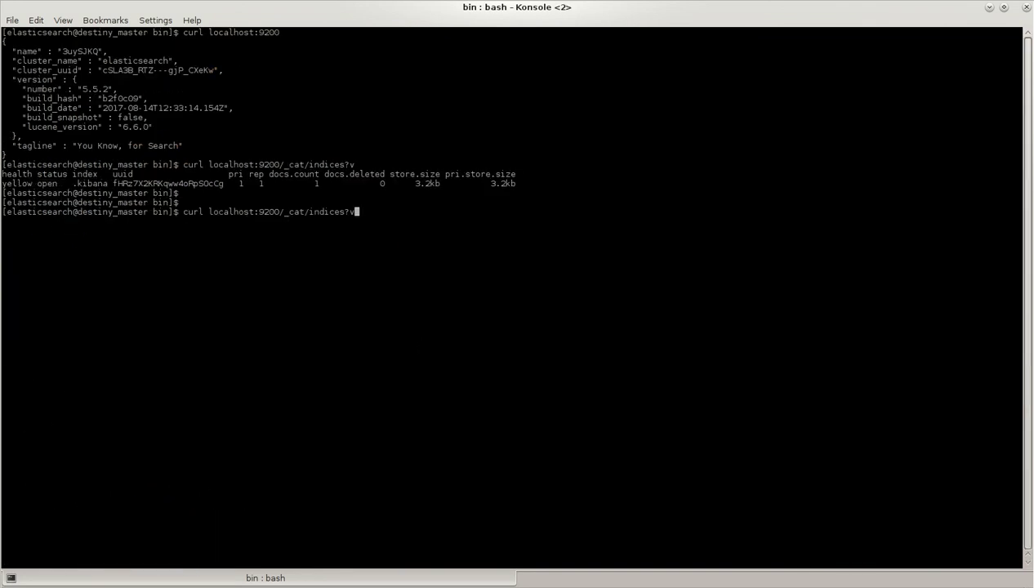
key("Return")
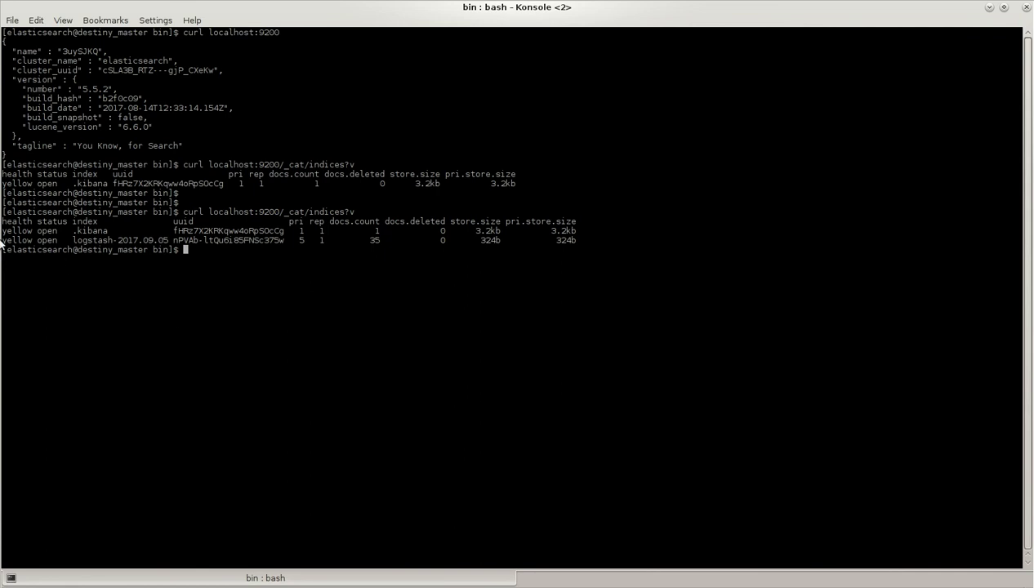
left_click_drag(2, 239, 187, 247)
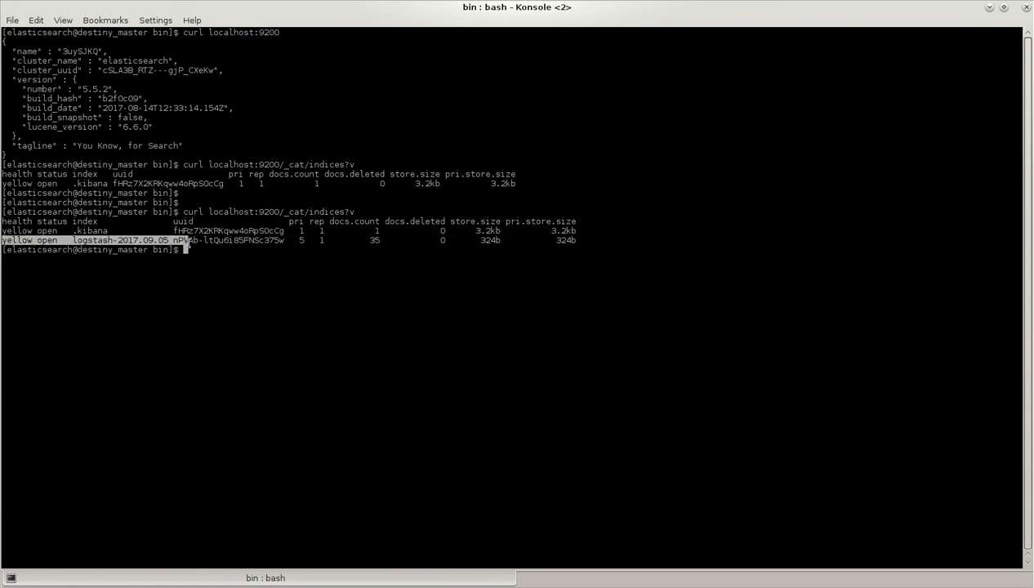
triple_click(82, 243)
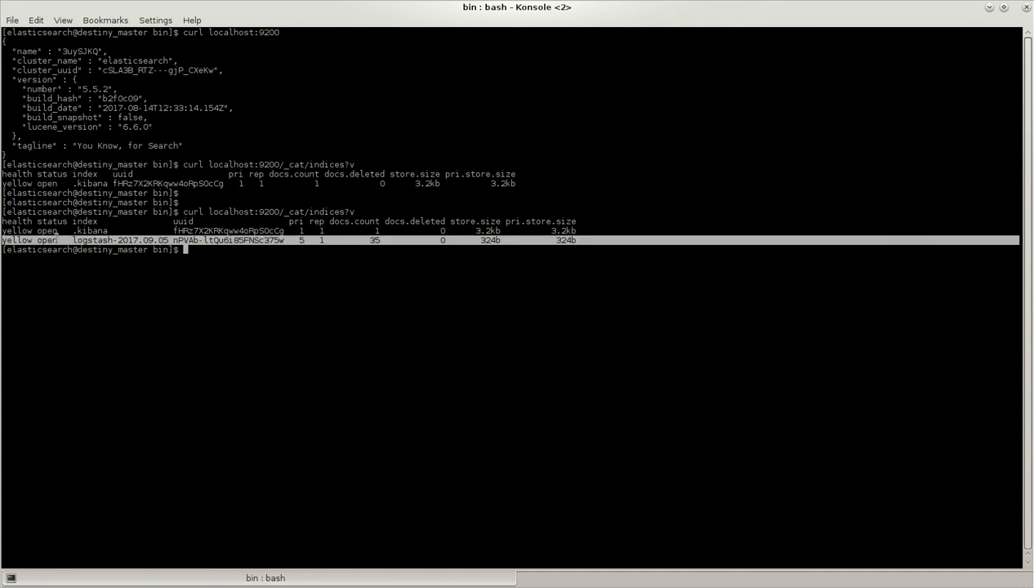
double_click(371, 241)
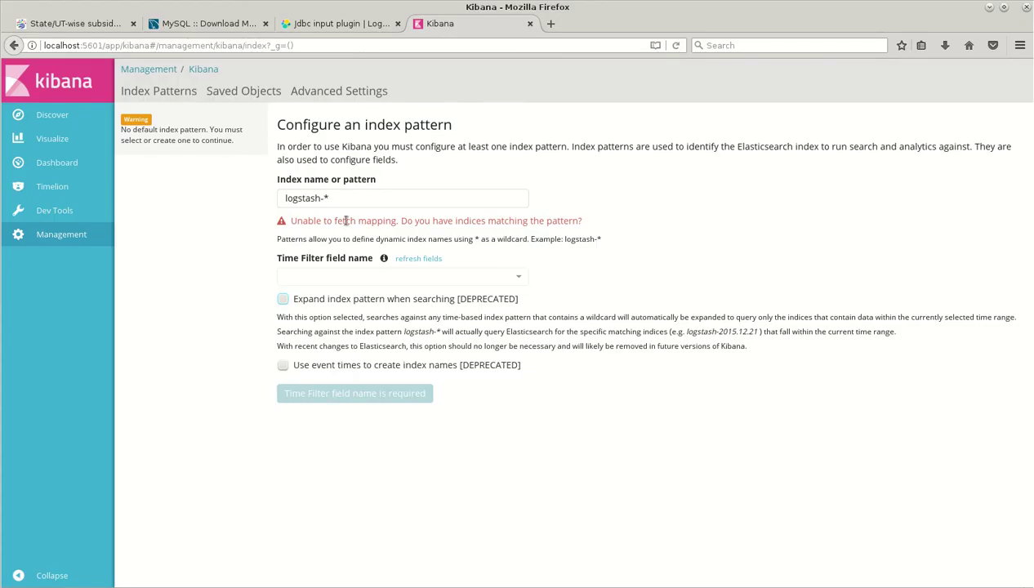
- Enter logstash-* as the index pattern, choose no Time Filter field, and create it
left_click(335, 198)
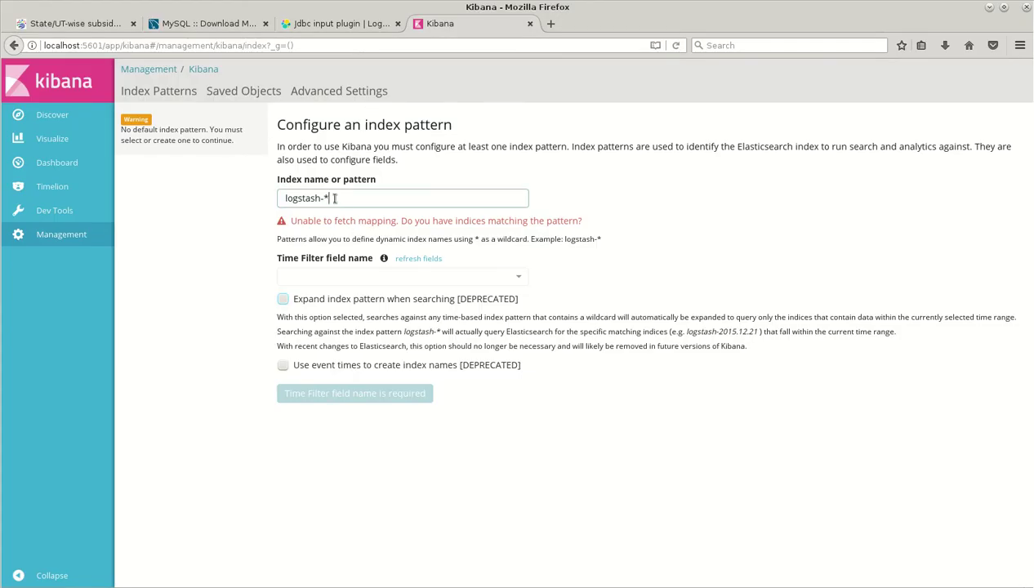
left_click(333, 201)
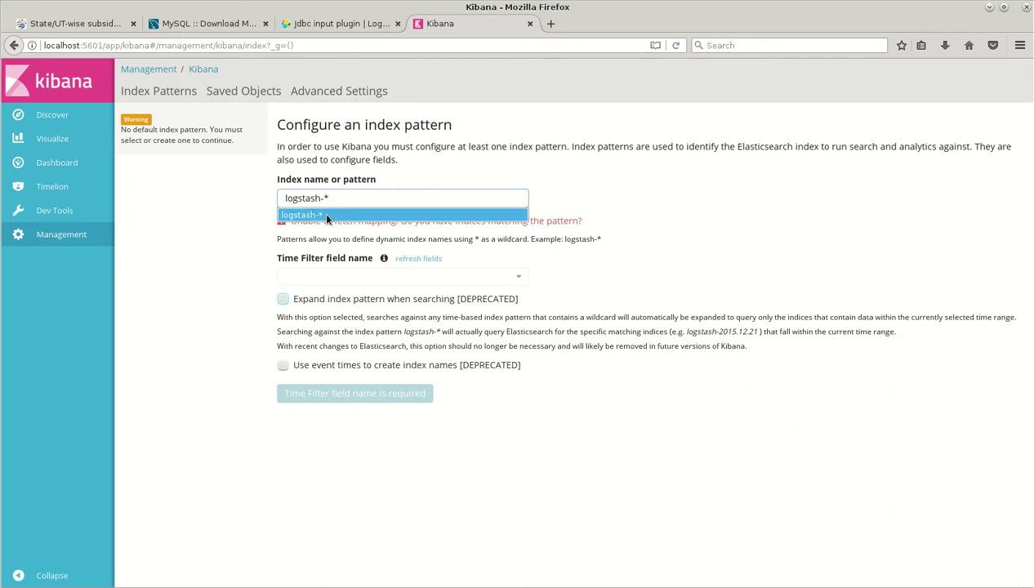
left_click(323, 214)
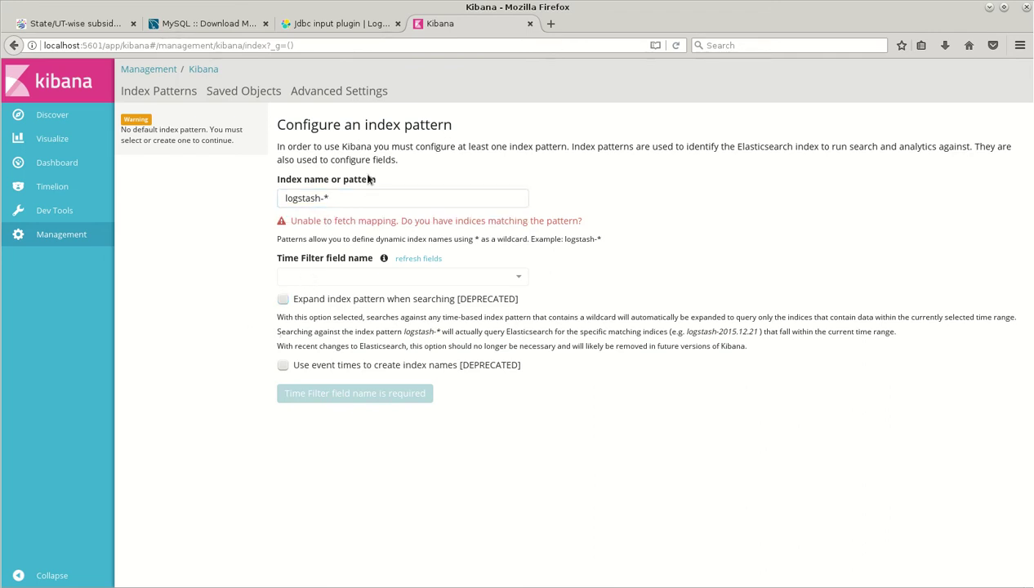
left_click(345, 203)
key("BackSpace")
key("BackSpace")
key("BackSpace")
key("BackSpace")
key("BackSpace")
key("BackSpace")
key("BackSpace")
key("BackSpace")
key("BackSpace")
key("BackSpace")
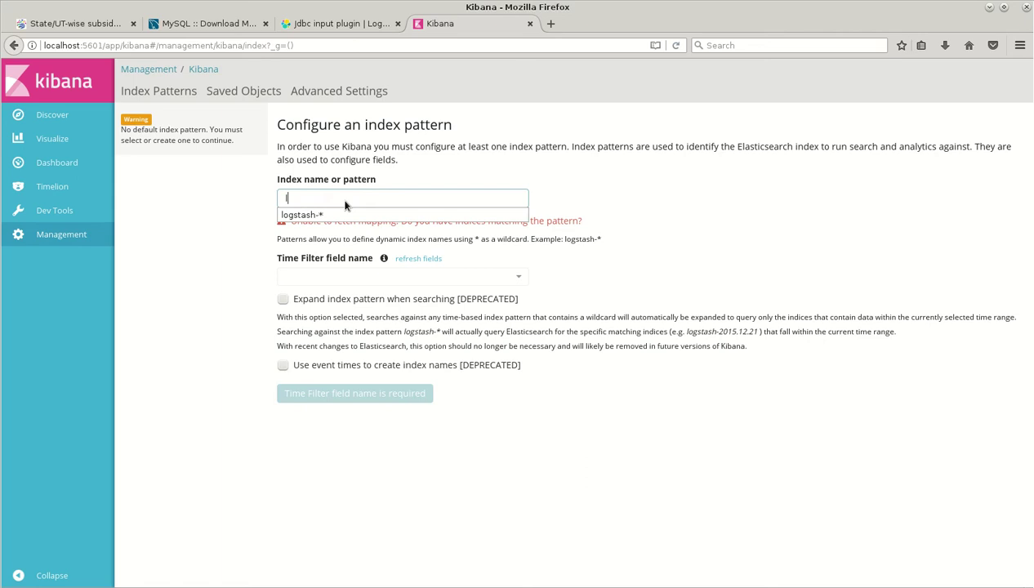
type("log")
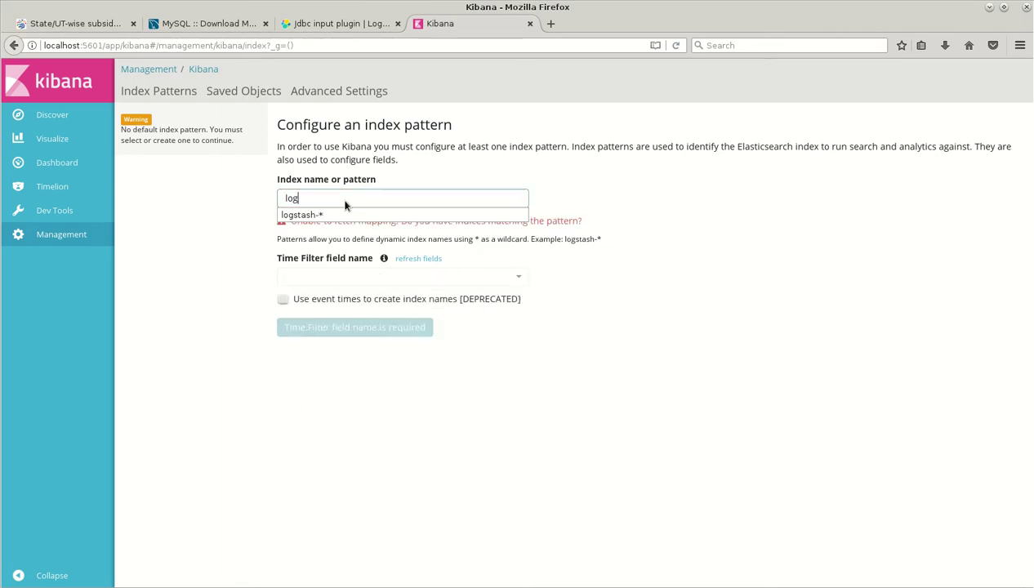
left_click(339, 214)
left_click(313, 257)
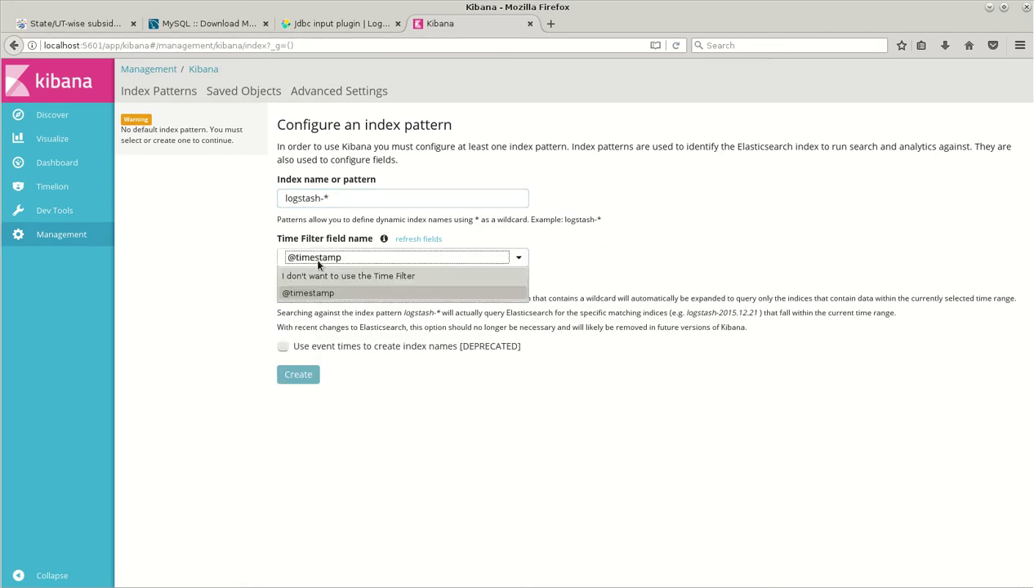
left_click(312, 277)
left_click(295, 291)
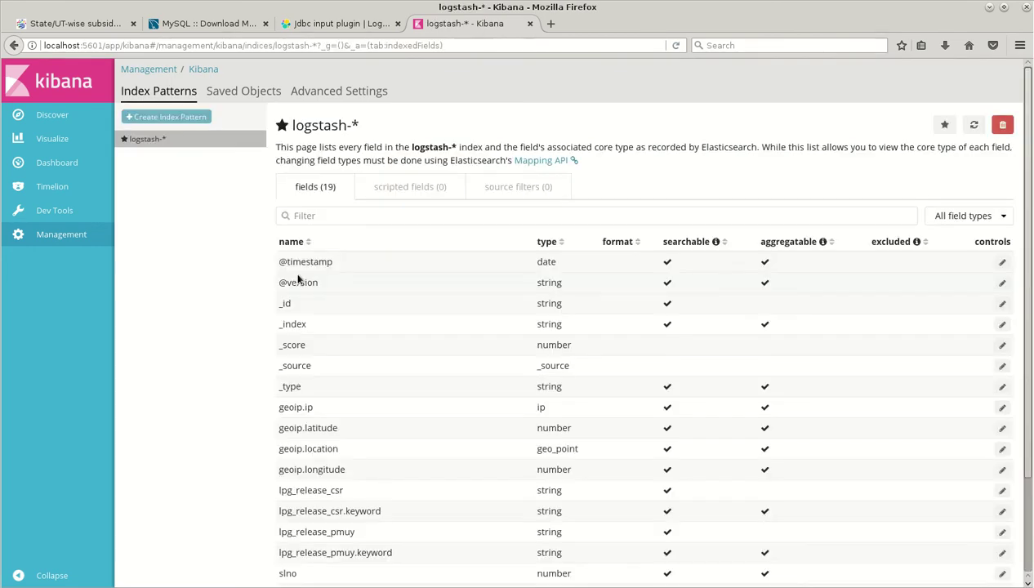
- Browse the 35 logstash-* hits in Discover, scrolling through the lpg documents
scroll(831, 238, "down", 2)
scroll(845, 261, "up", 2)
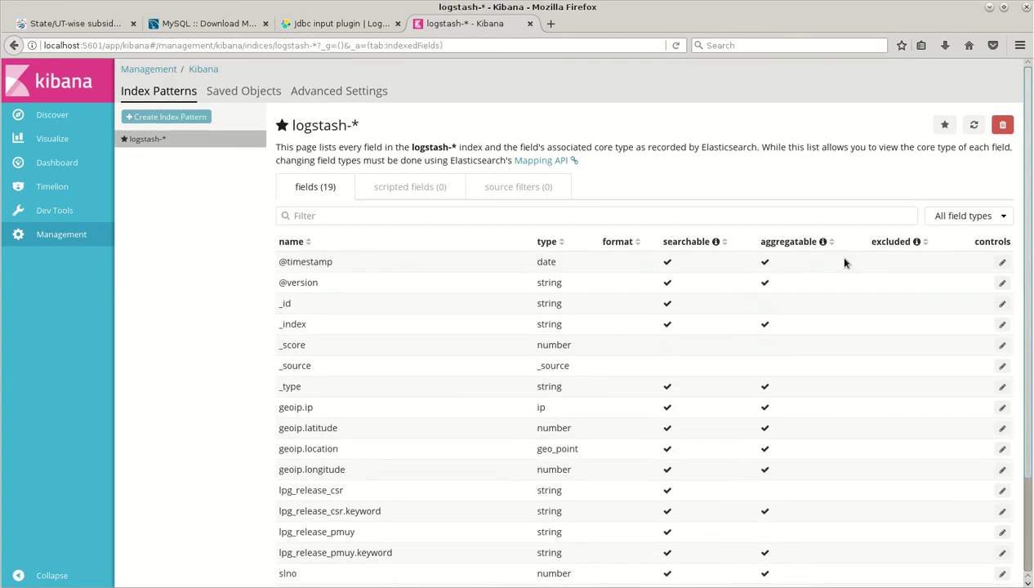
left_click(55, 117)
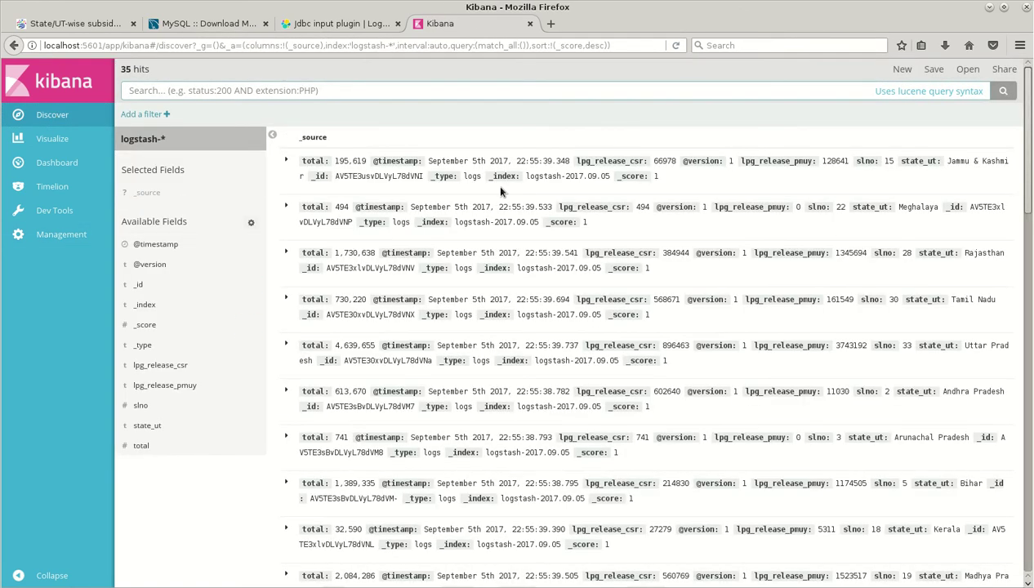
scroll(491, 206, "down", 3)
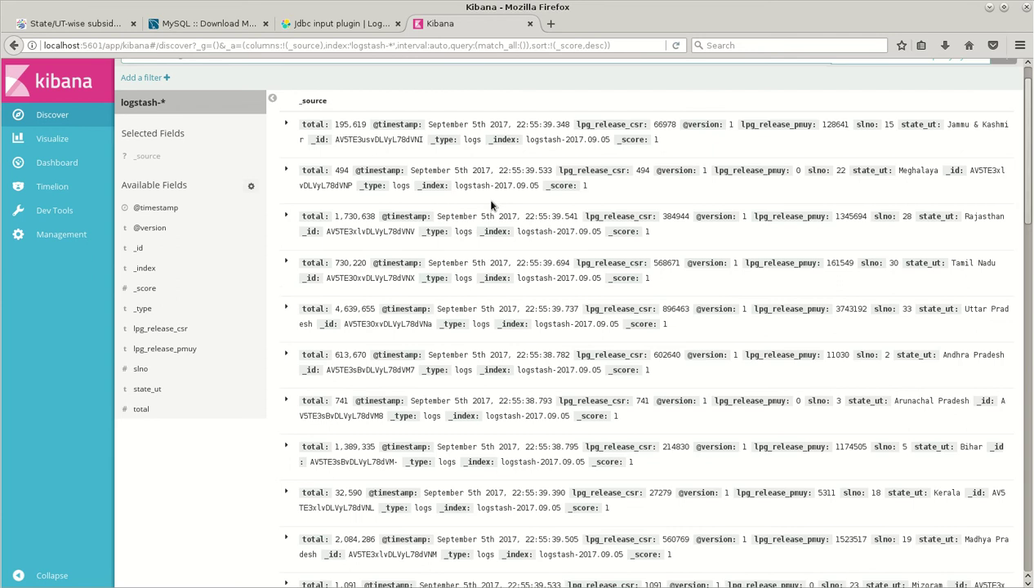
scroll(490, 206, "down", 5)
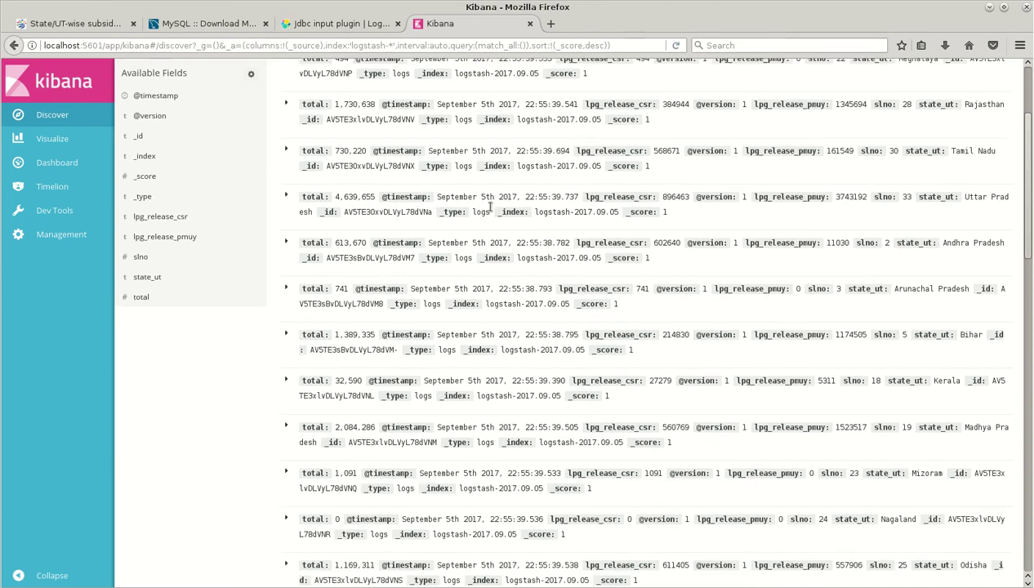
scroll(491, 211, "up", 8)
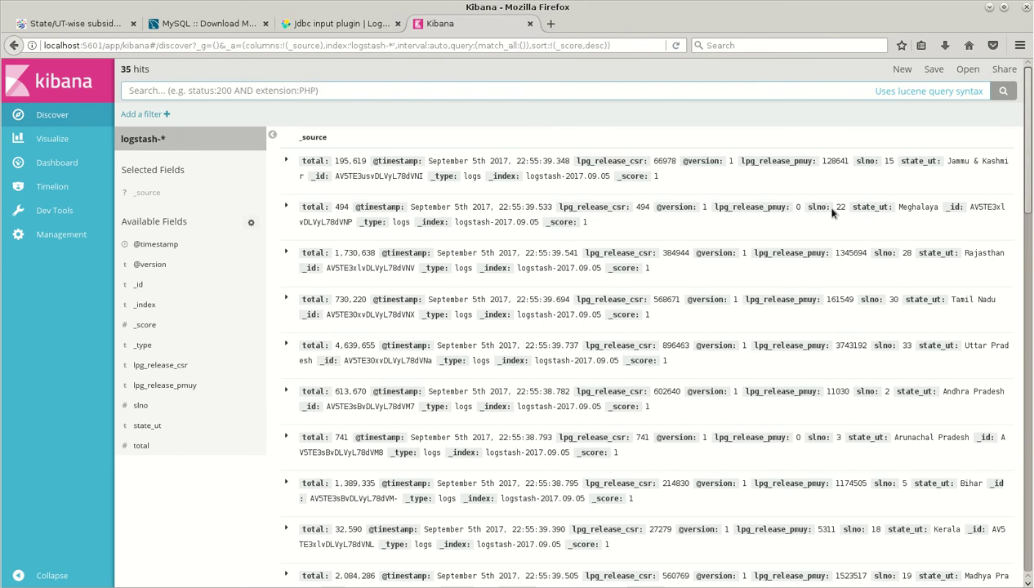
- Create a new Vertical Bar visualization using the logstash-* index
left_click(57, 140)
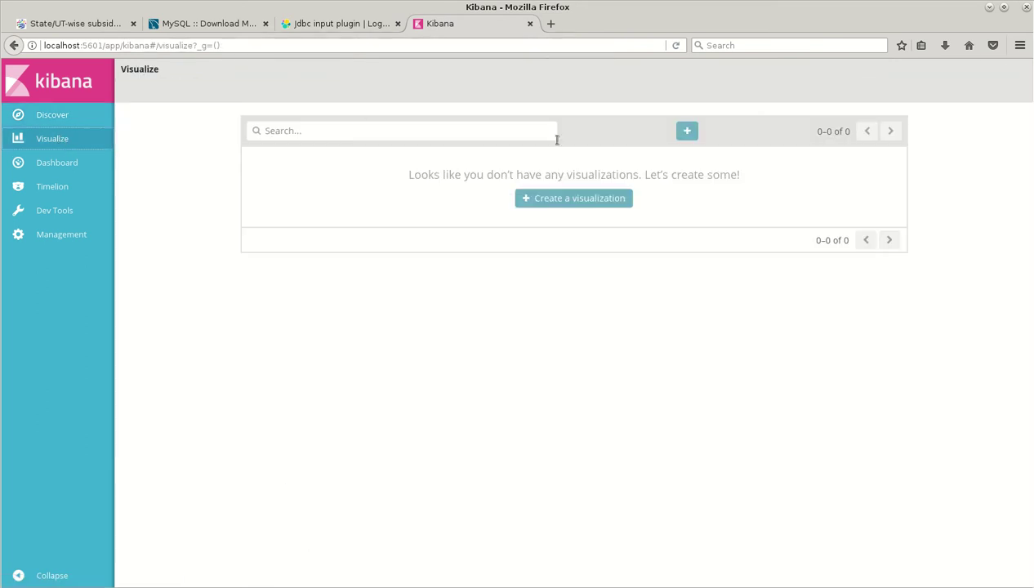
left_click(543, 205)
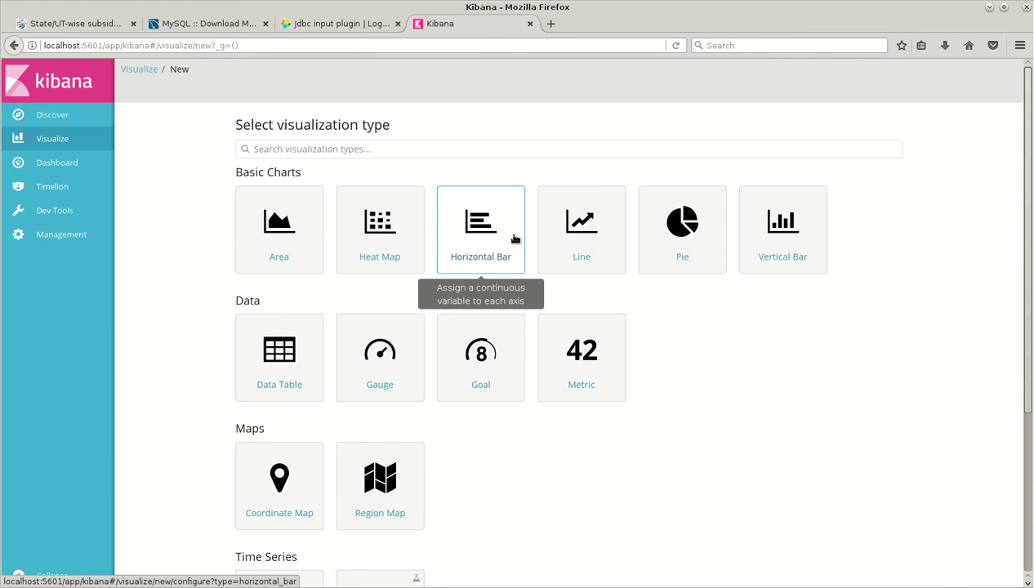
left_click(800, 239)
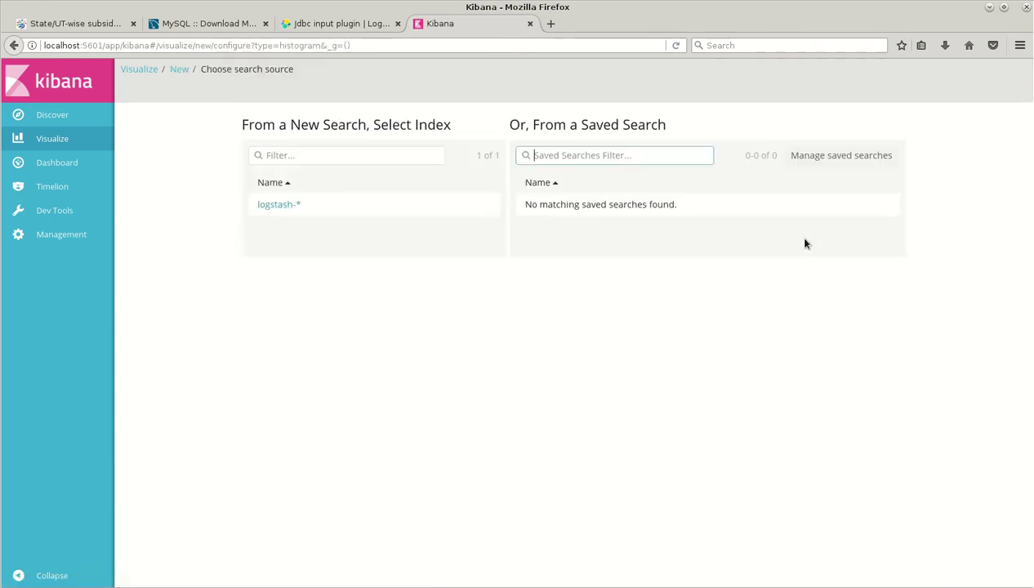
left_click(294, 204)
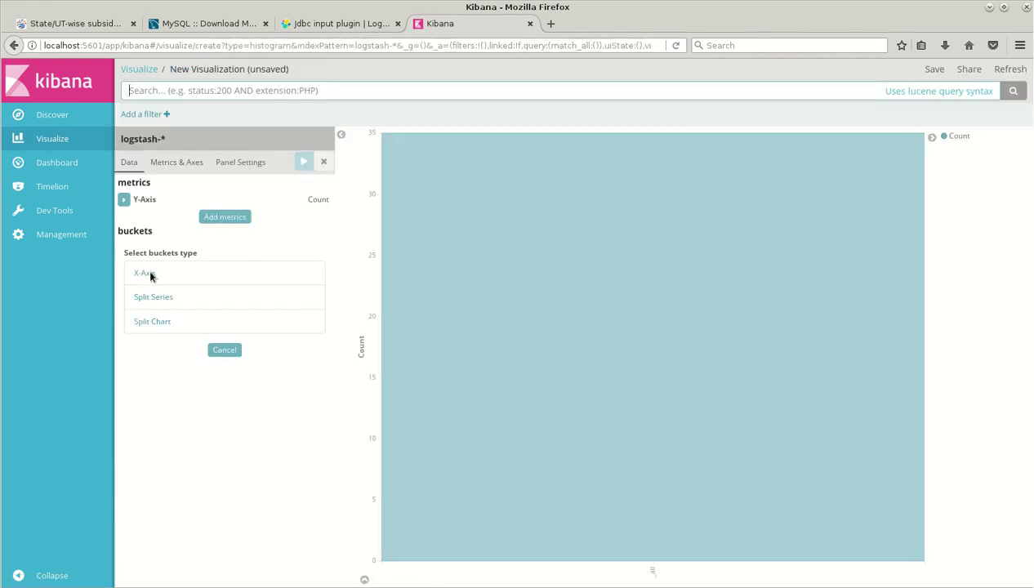
- Add an X-Axis bucket with Terms on state_ut.keyword and apply it
left_click(148, 274)
left_click(188, 281)
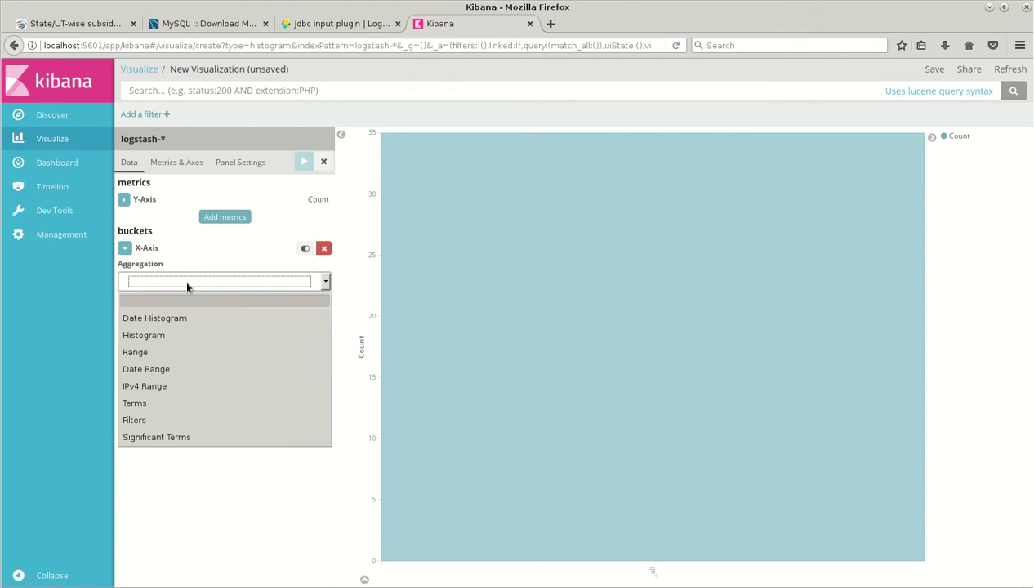
left_click(157, 404)
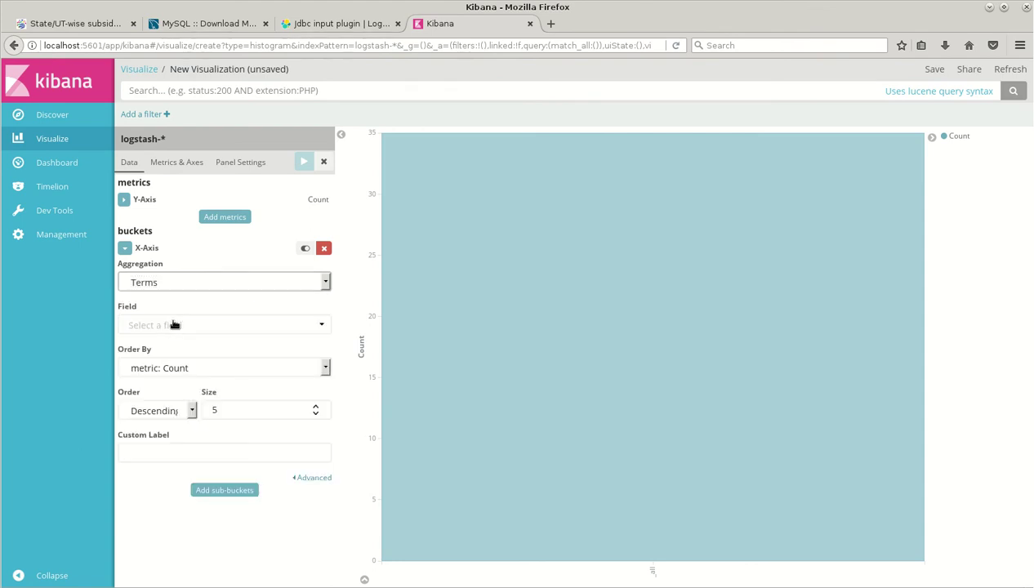
left_click(173, 324)
scroll(175, 396, "down", 3)
scroll(175, 398, "down", 2)
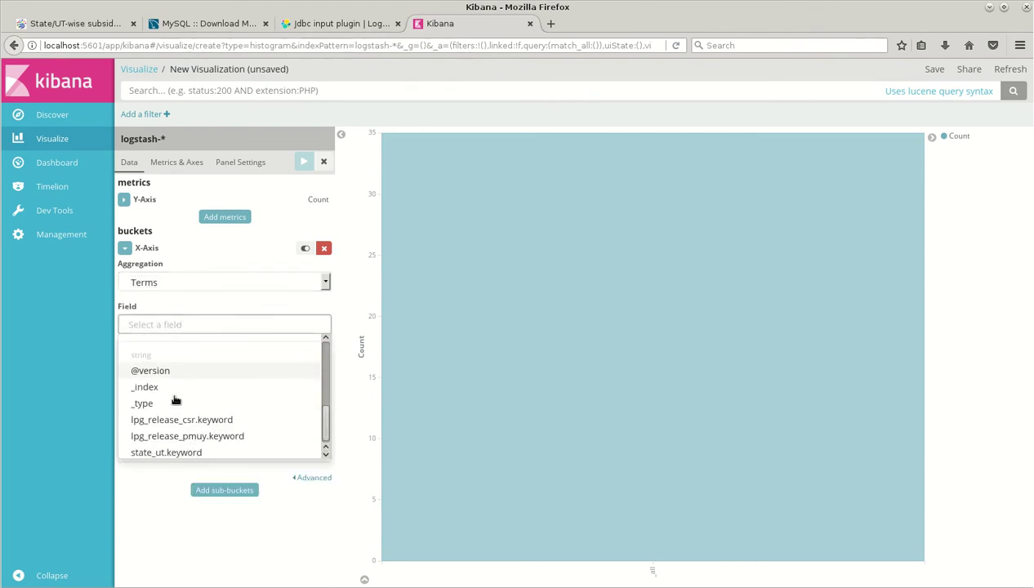
left_click(163, 451)
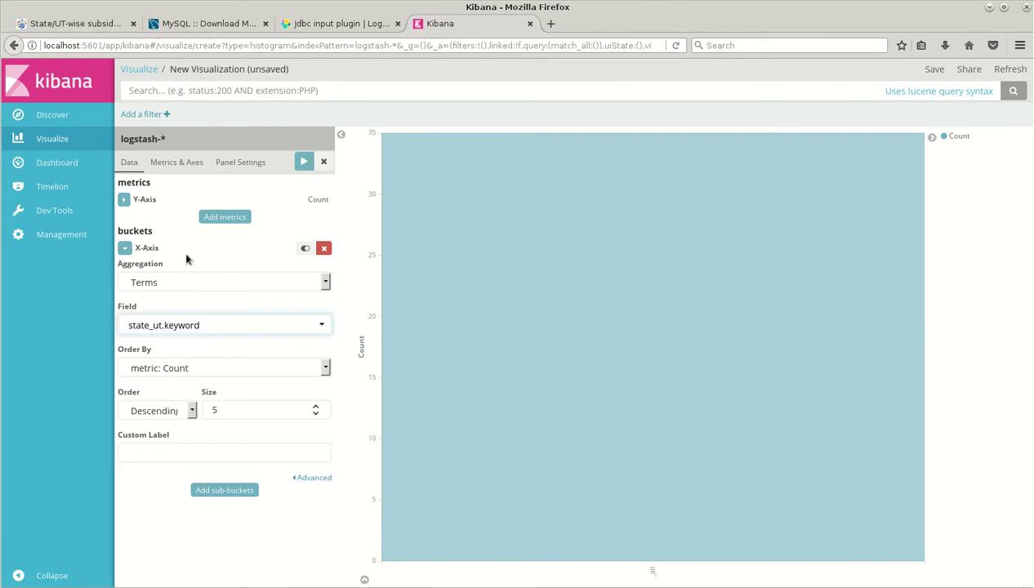
left_click(305, 160)
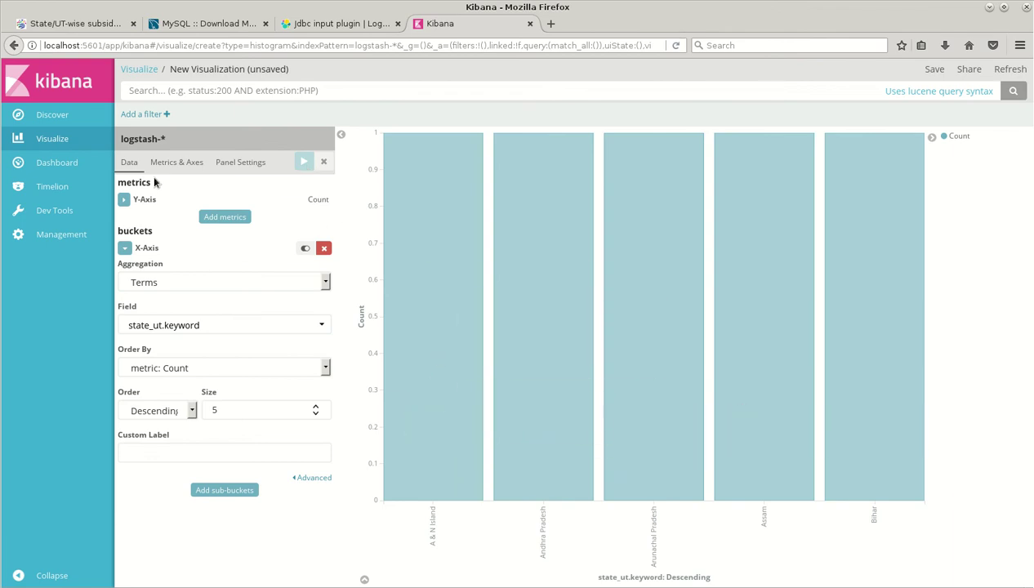
- Change the Y-Axis aggregation to Max of the total field and apply
left_click(123, 202)
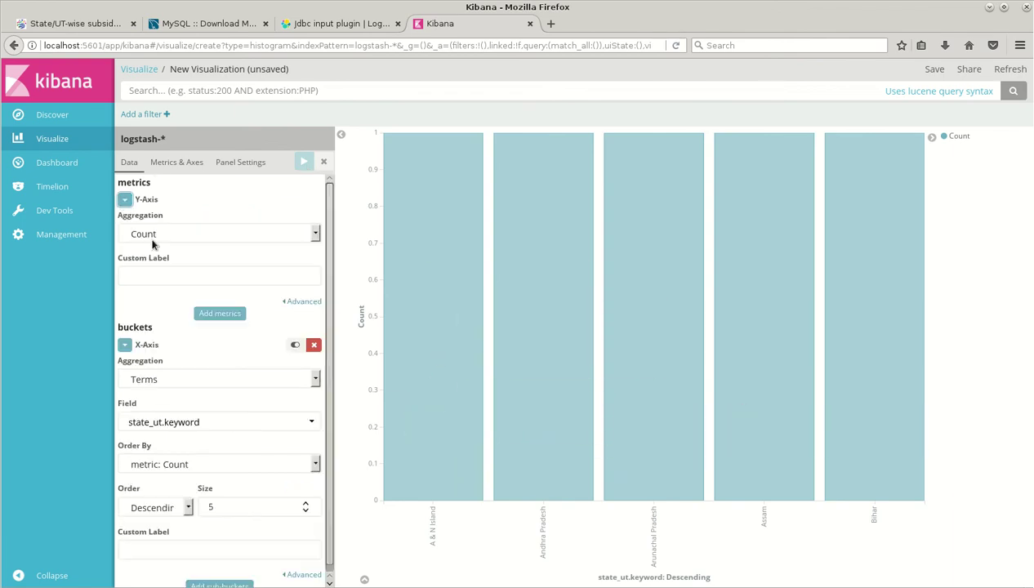
left_click(156, 235)
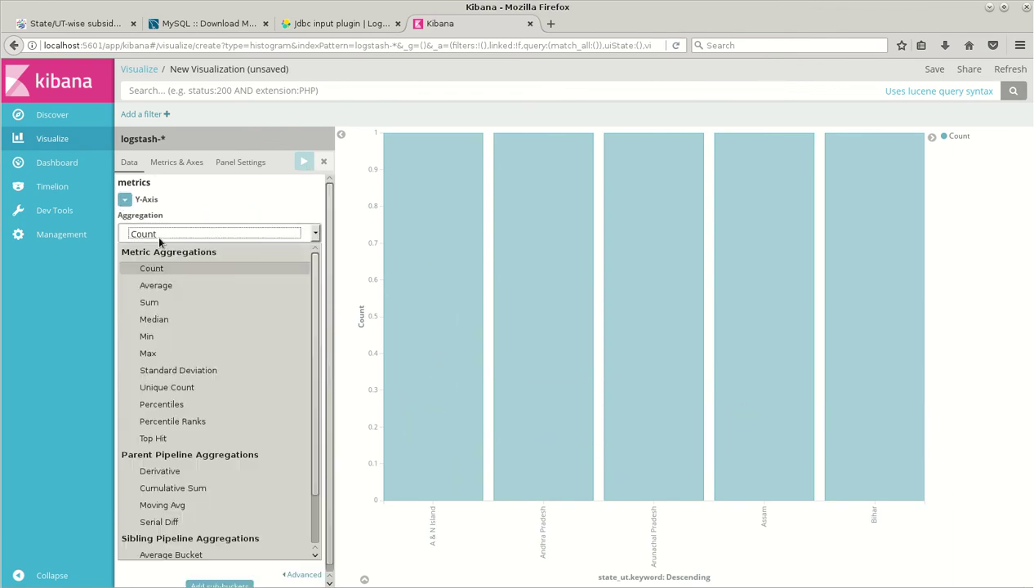
left_click(147, 354)
left_click(243, 277)
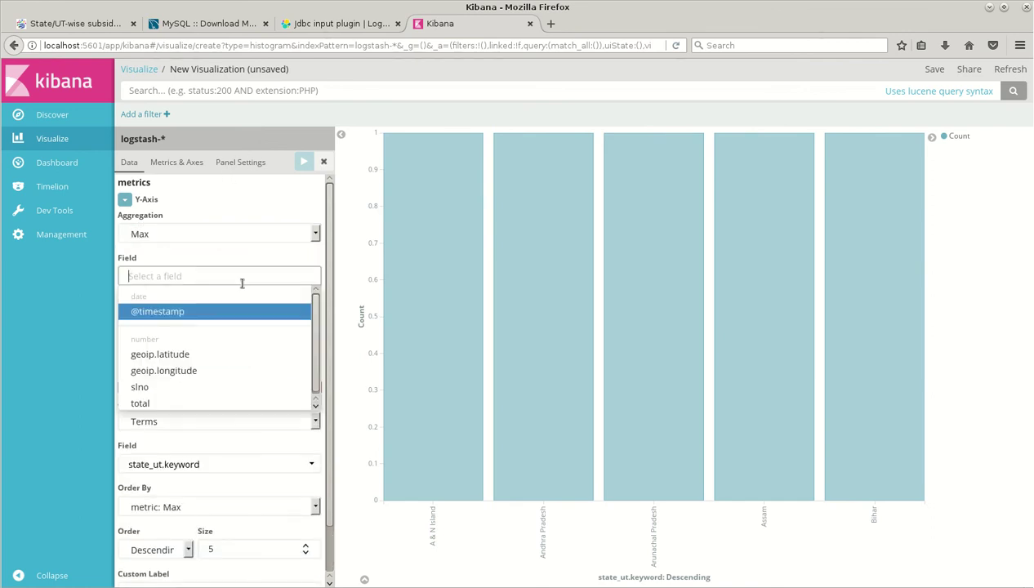
left_click(144, 401)
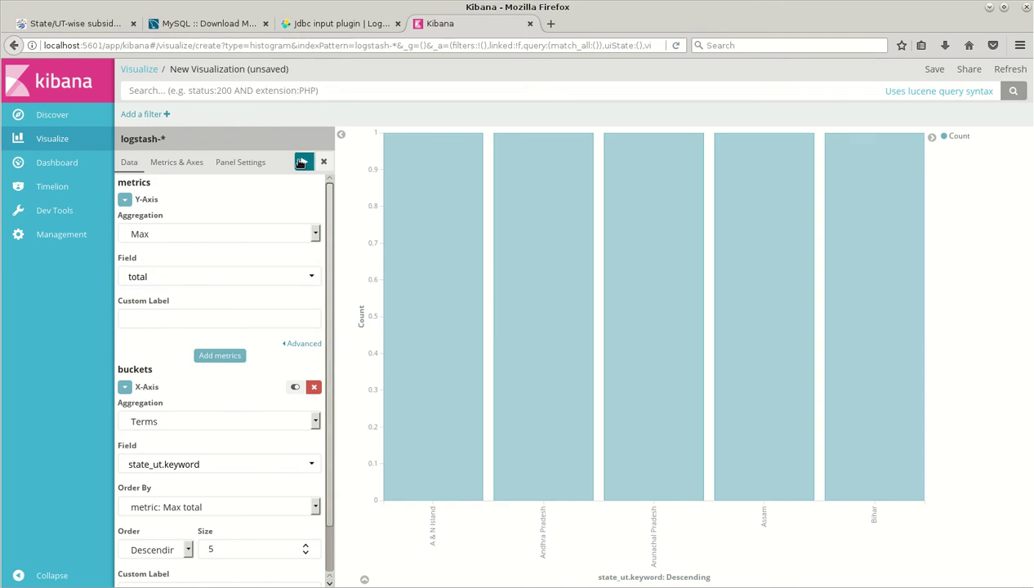
left_click(301, 161)
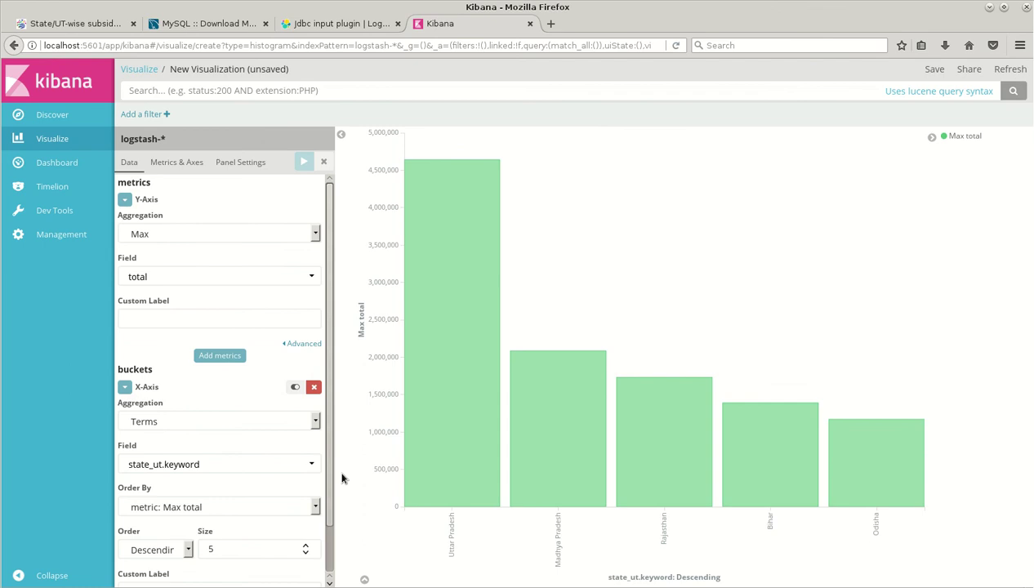
scroll(296, 461, "down", 1)
- Raise the X-Axis size to 35, apply, and check Uttar Pradesh's top value of 4,639,655
left_click(304, 497)
left_click(304, 496)
left_click(304, 496)
left_click(304, 497)
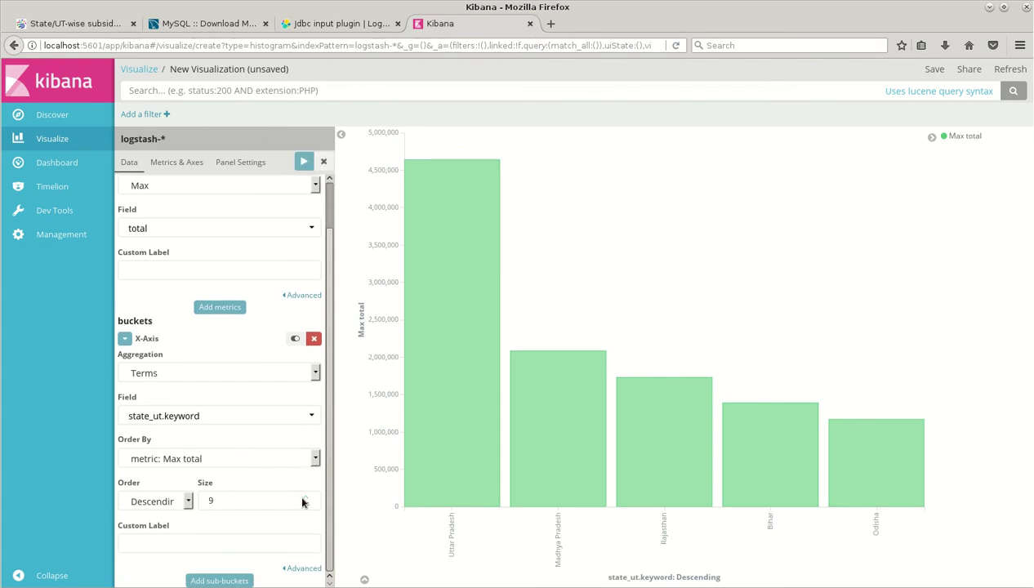
scroll(302, 497, "up", 6)
scroll(302, 502, "up", 2)
scroll(303, 502, "up", 7)
scroll(302, 502, "down", 1)
left_click(304, 162)
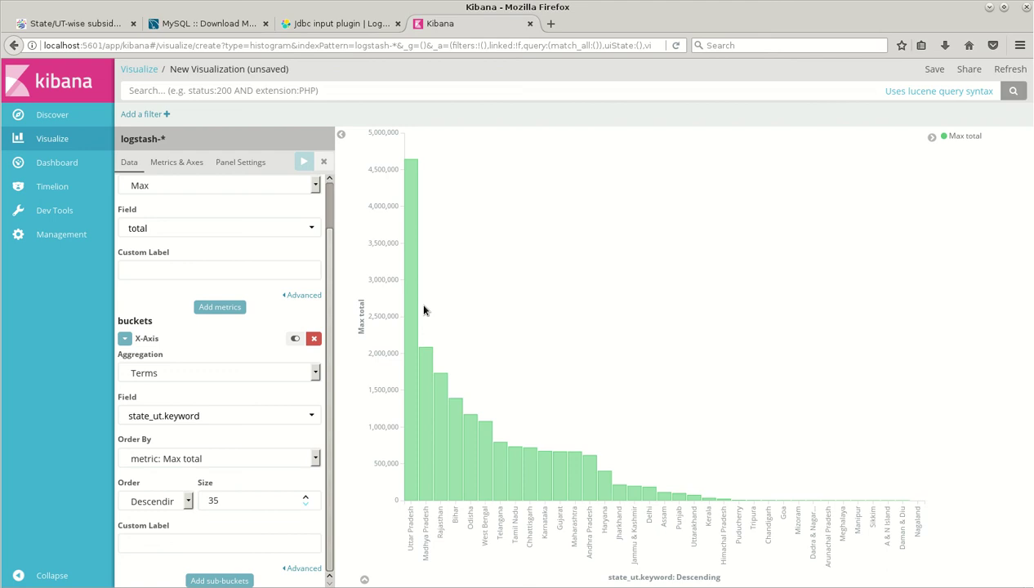
mouse_move(412, 311)
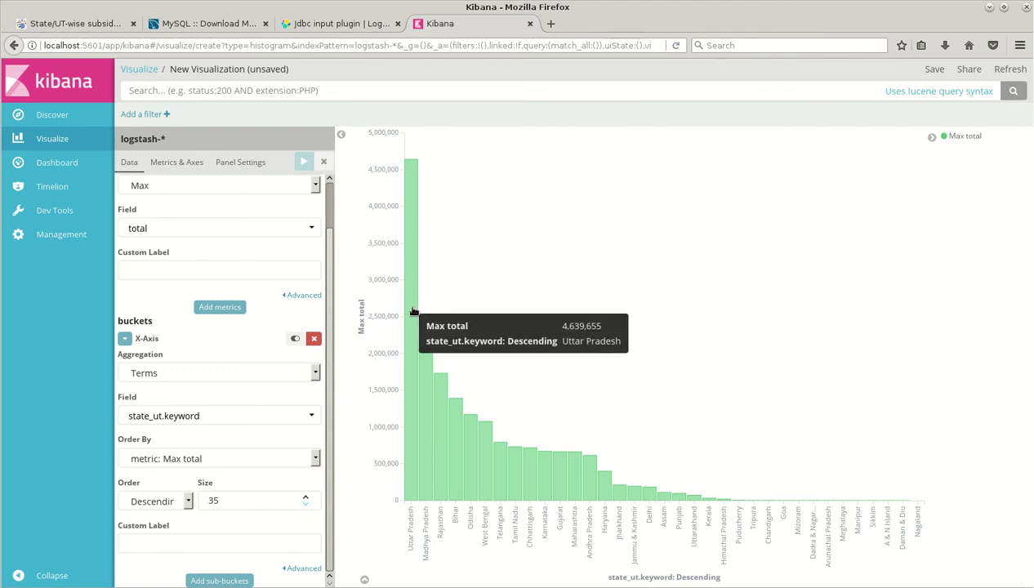